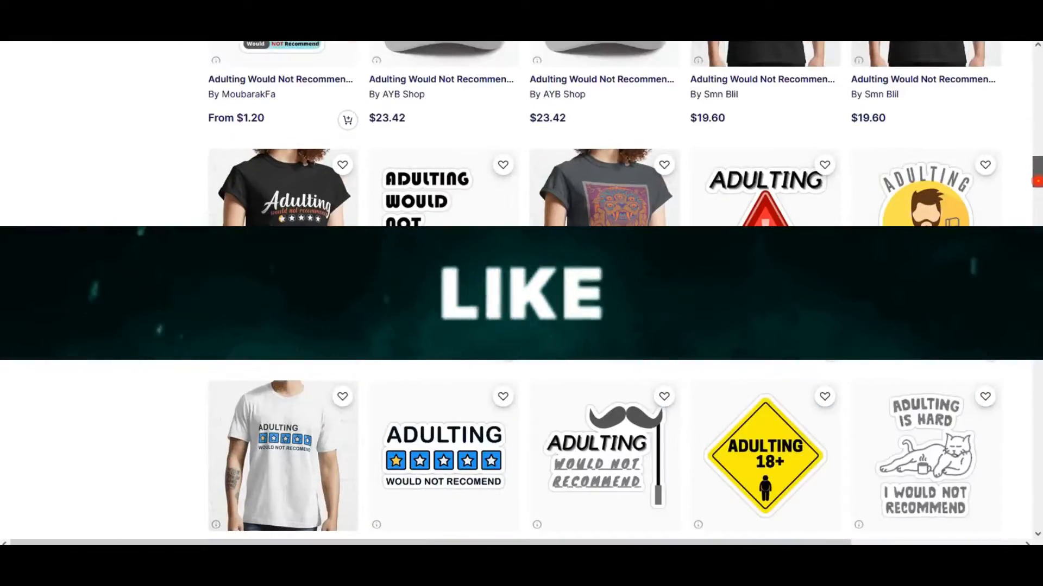
scroll(1023, 187, "down", 5)
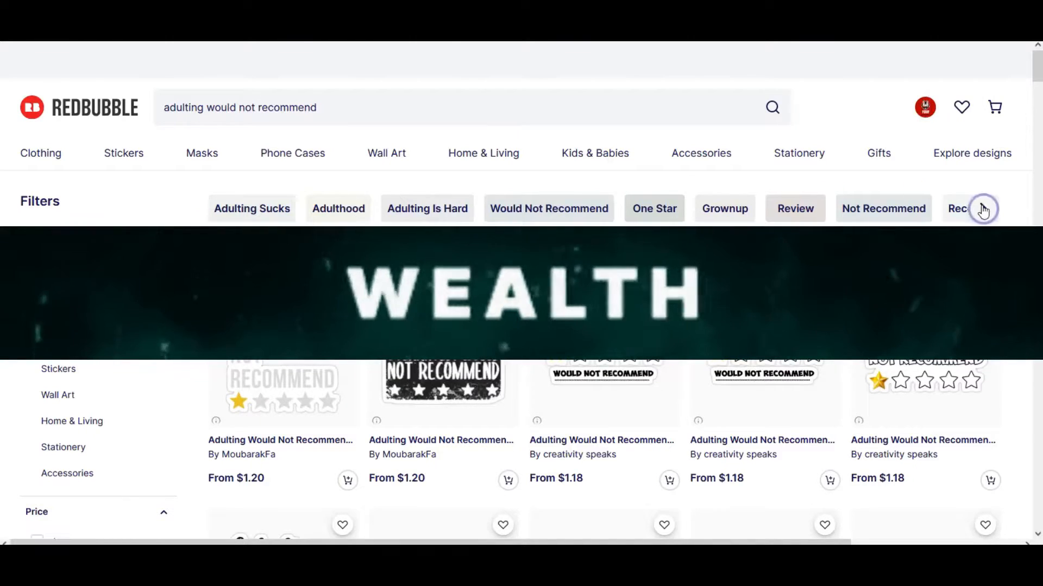
Step: Look through the "Adulting Would Not Recommend" products and bring up Redbubble's results for "adulting sucks"
left_click(984, 209)
left_click(214, 208)
triple_click(219, 214)
right_click(244, 210)
left_click(937, 304)
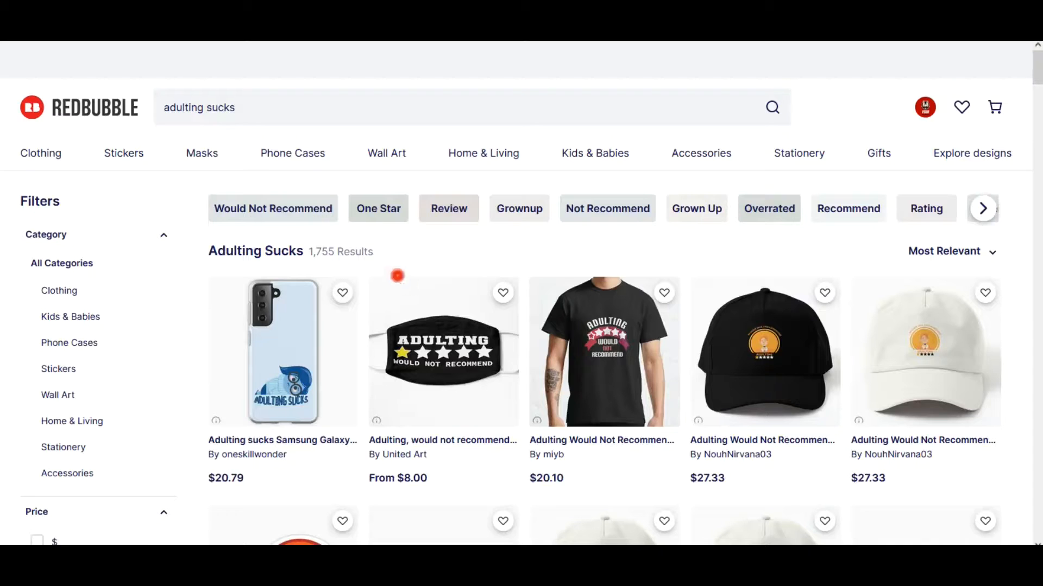
Step: Examine the "Adulting Sucks" caps, shirts and stickers for design styles and phrases
left_click(777, 116)
left_click_drag(1038, 77, 1031, 144)
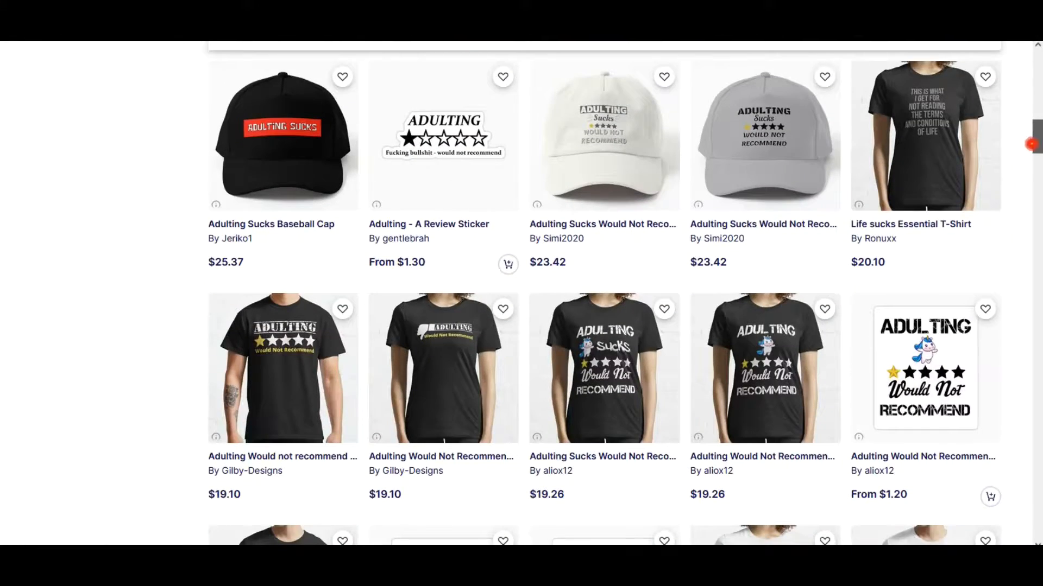
scroll(579, 344, "down", 1)
scroll(565, 351, "up", 1)
scroll(756, 263, "down", 15)
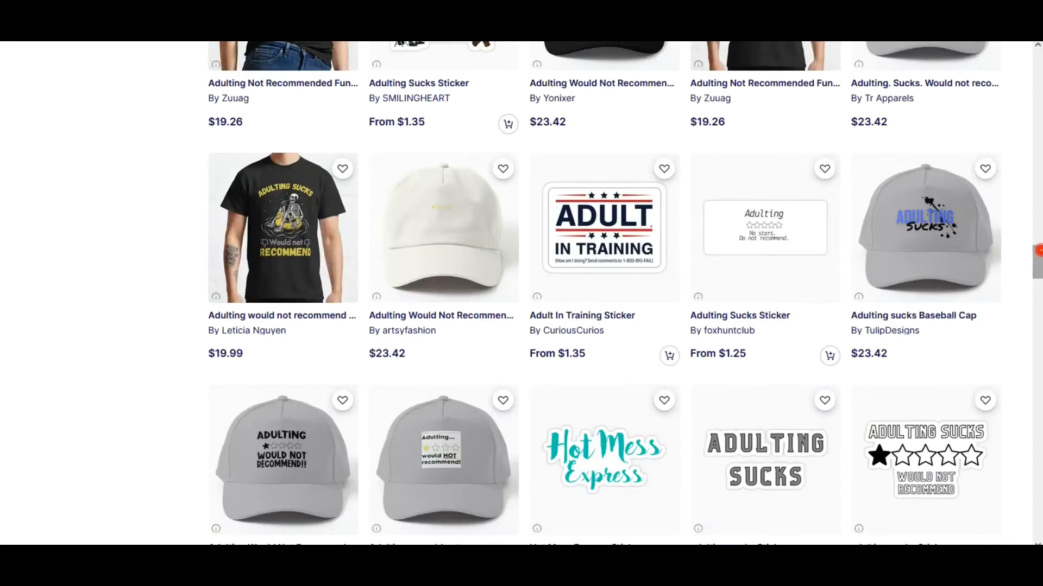
scroll(957, 214, "up", 10)
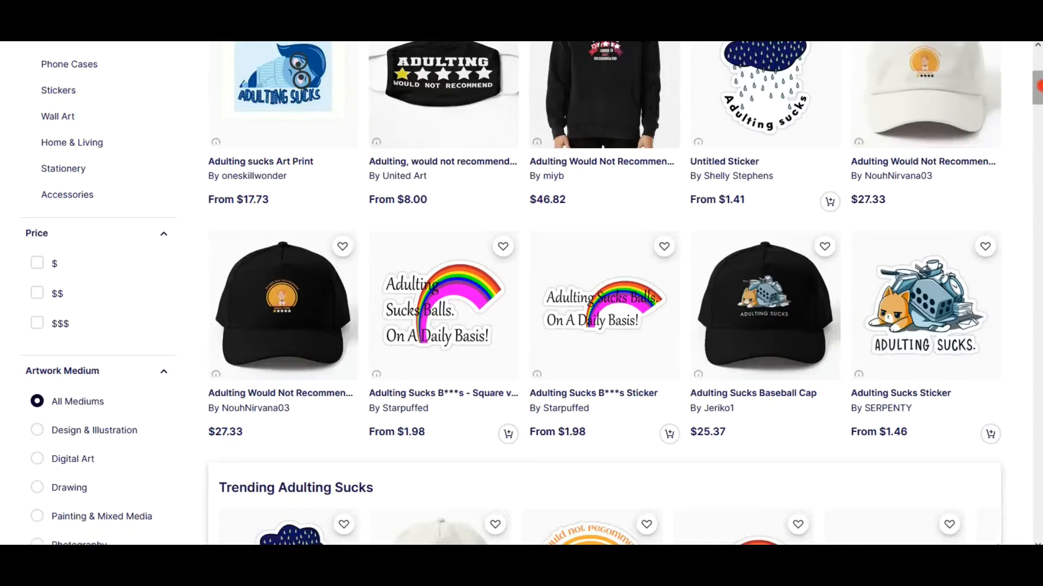
scroll(958, 213, "up", 2)
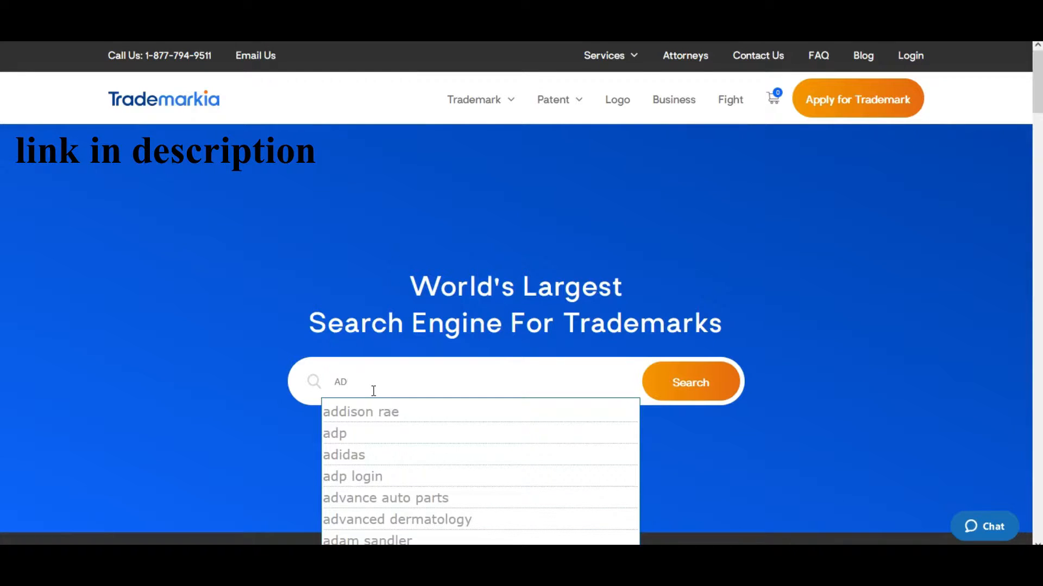
Step: Search Trademarkia for "ADULTING SUCKS" and review the listed trademark registrations
type("ULTI")
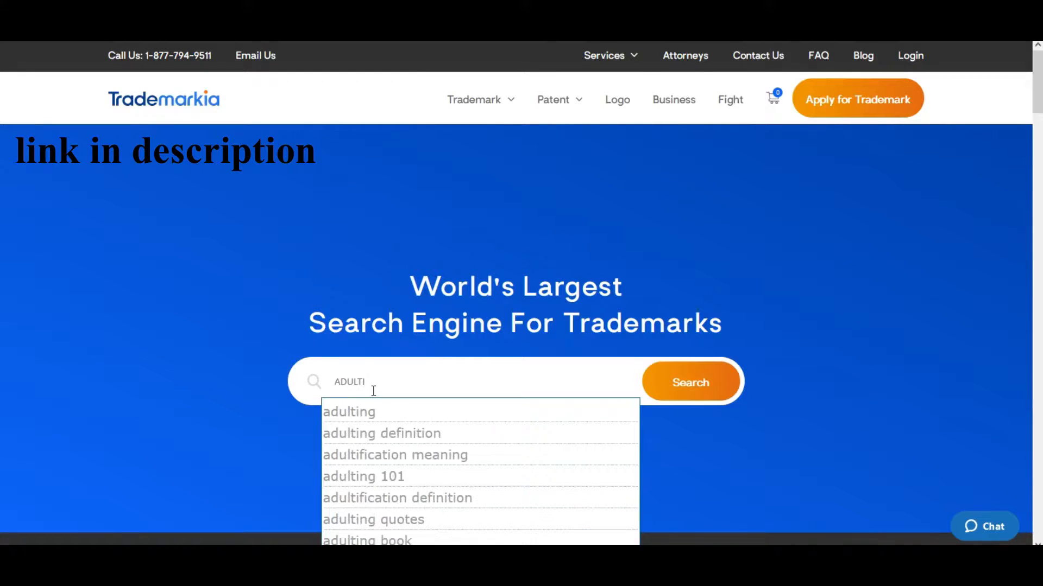
type("NG S")
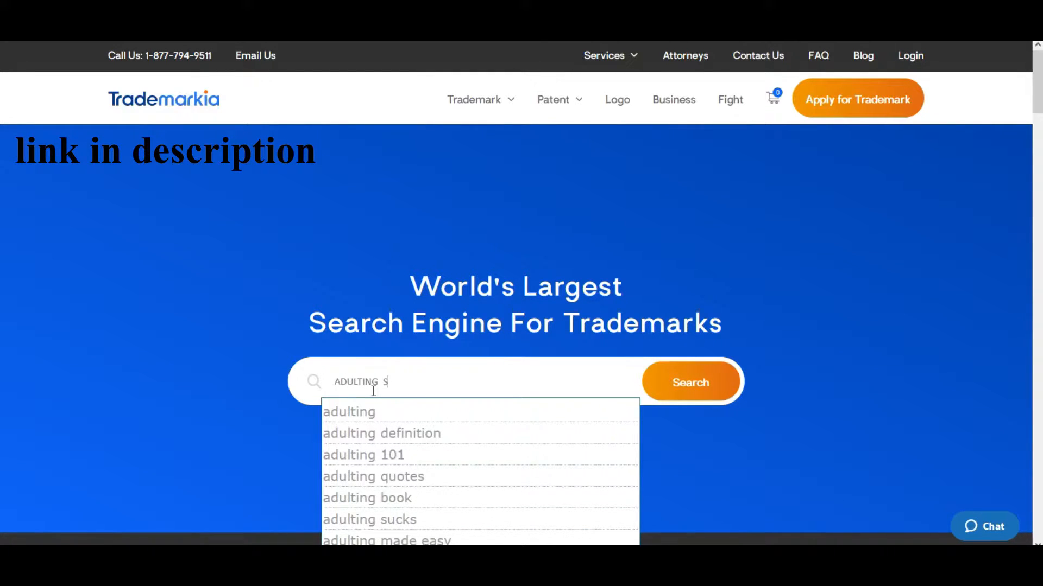
type("UCKS")
key("Return")
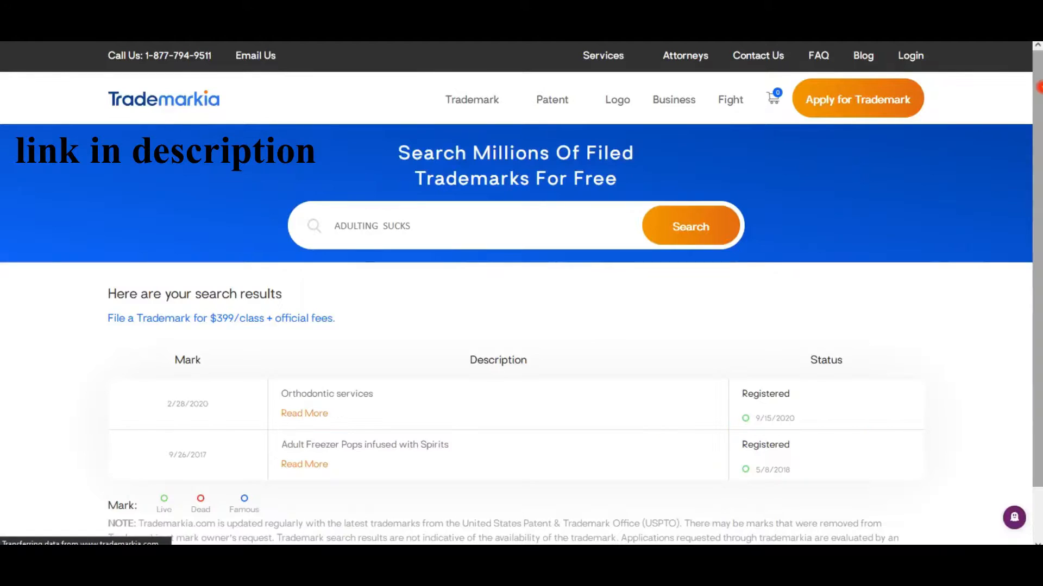
left_click_drag(1037, 97, 1036, 128)
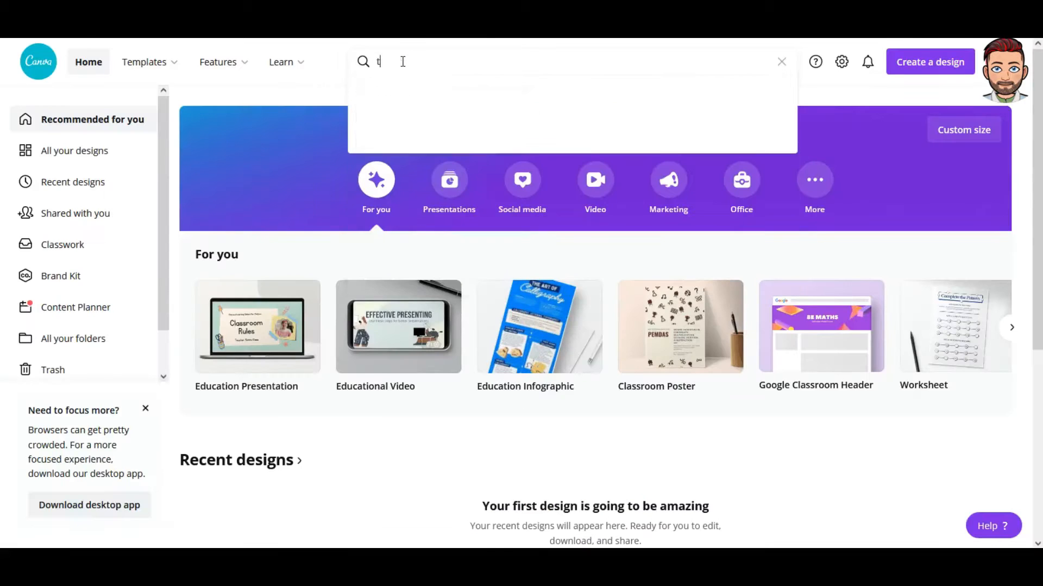
Step: Switch to Canva and open the Pink Black Ribbon Bold Cancer Advocacy and Cause T-Shirt template for editing
left_click(384, 60)
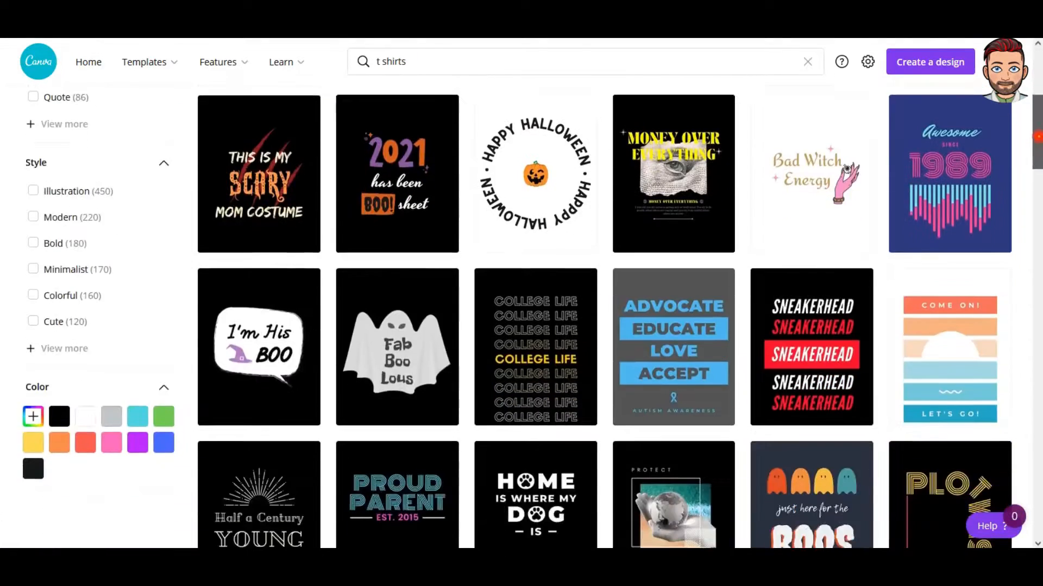
mouse_move(1038, 137)
left_mouse_down()
mouse_move(1038, 513)
mouse_move(1039, 153)
left_mouse_up()
left_click(395, 312)
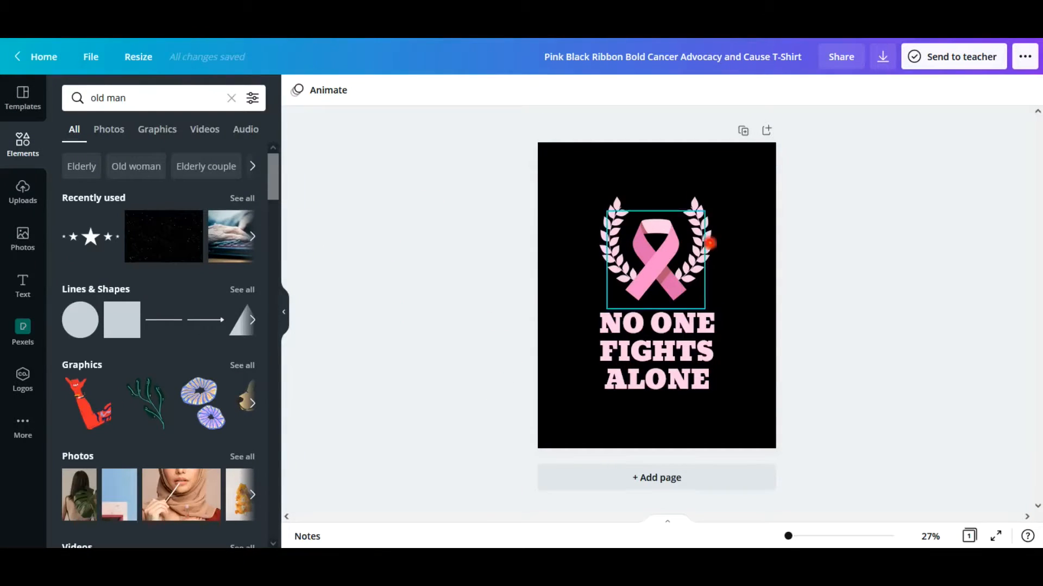
Step: Search the elements library for "Old woman" and browse the matching graphics and photos
left_click(625, 180)
left_click(147, 98)
left_click(87, 156)
left_click(136, 167)
left_click_drag(274, 200, 266, 466)
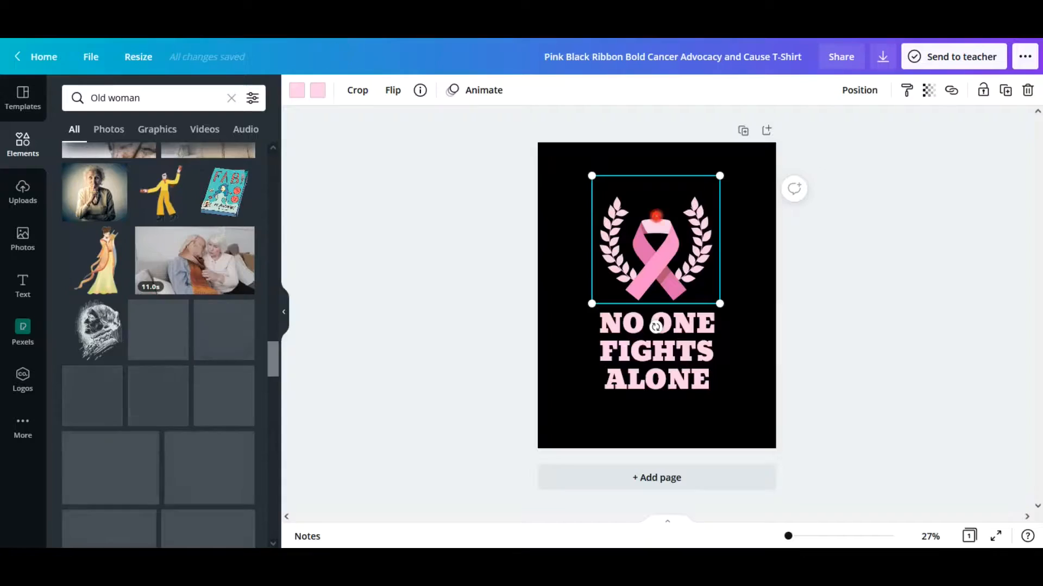
Step: Delete the pink ribbon graphic from the middle of the laurel wreath
left_click(656, 239)
key("Delete")
left_click(656, 348)
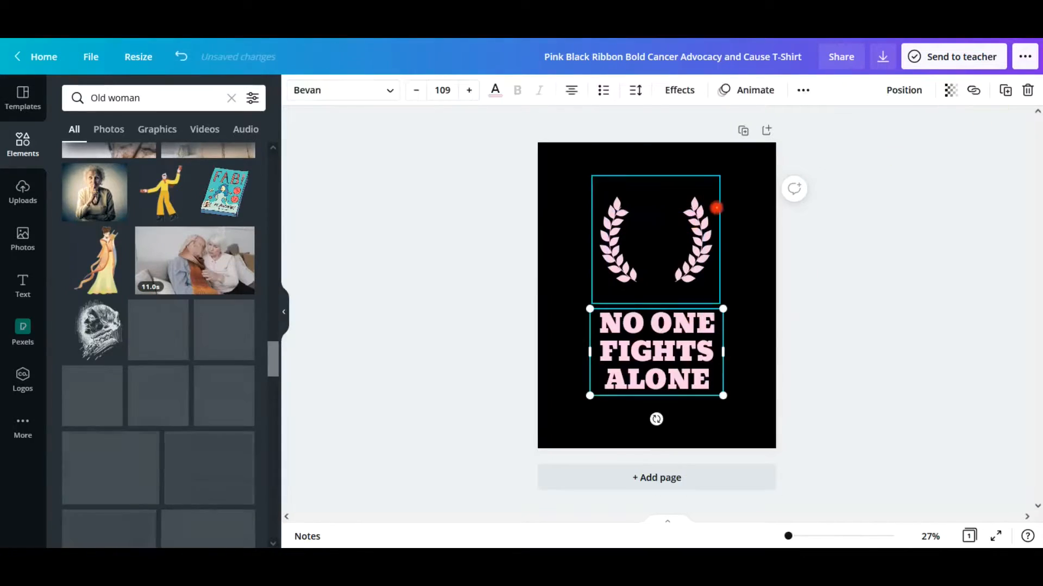
Step: Enlarge the laurel wreath to nearly the full page width and shift it over the heading
left_click(710, 197)
left_click_drag(719, 176, 763, 132)
left_click_drag(591, 304, 538, 358)
left_click_drag(764, 132, 776, 120)
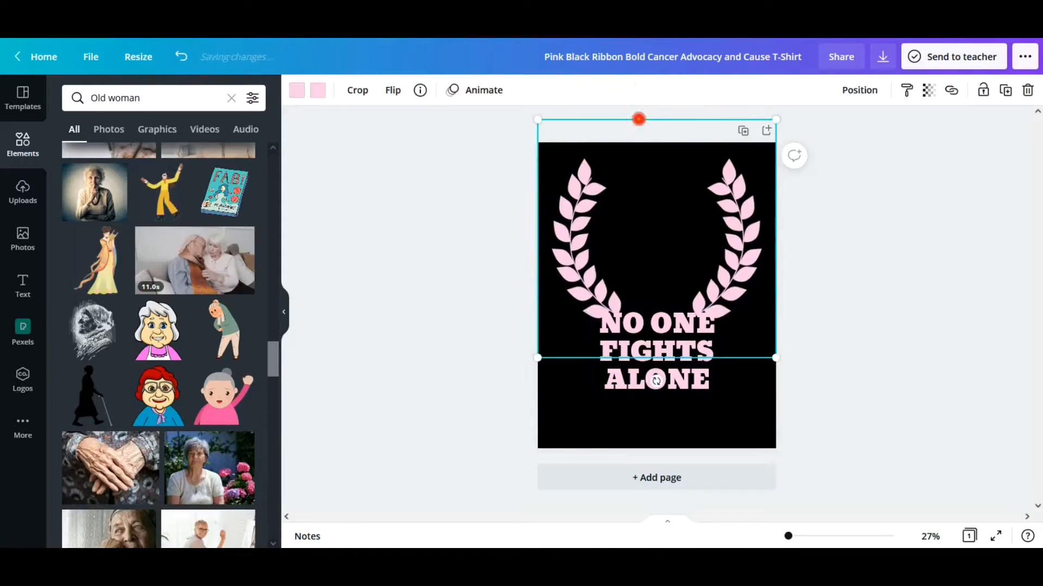
left_click_drag(537, 119, 565, 146)
left_click_drag(642, 152, 581, 163)
left_click_drag(717, 158, 733, 142)
Step: Set one of the wreath's colours to white and make the page background white
left_click(317, 90)
left_click(246, 269)
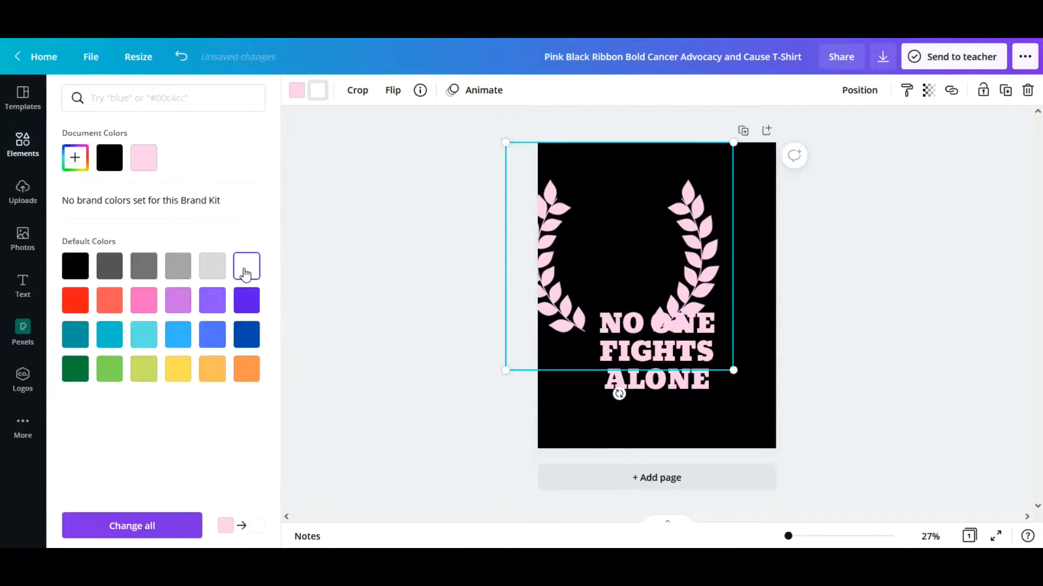
left_click(587, 413)
left_click(297, 93)
left_click(247, 266)
Step: Recolour both parts of the laurel wreath black
left_click(548, 271)
left_click(297, 92)
left_click(75, 266)
left_click(318, 94)
left_click(75, 266)
Step: Reposition the black laurel wreath and scale it so it spans the full width of the page
left_click(712, 200)
left_click_drag(533, 142, 577, 124)
left_click_drag(842, 124, 789, 177)
left_click_drag(577, 177, 548, 149)
left_click_drag(788, 149, 777, 163)
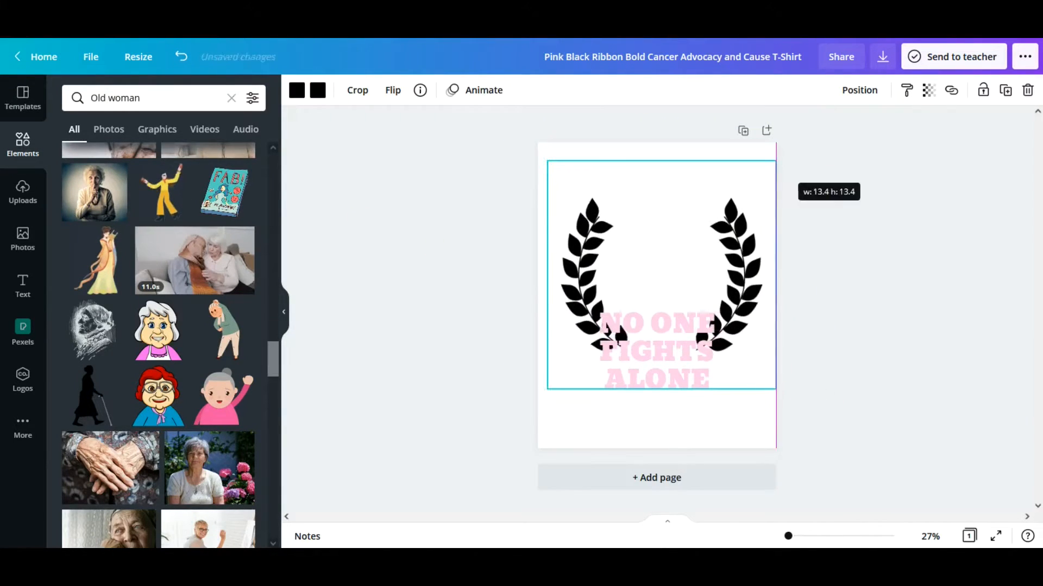
left_click_drag(547, 161, 538, 152)
Step: Move the heading between the laurels and replace its text with the copied phrase "ADULTING WOULD NOT RECOMMEND"
left_click(659, 322)
left_click_drag(659, 323, 659, 235)
left_click(347, 32)
left_click_drag(410, 71, 209, 70)
key("ctrl+c")
left_click(218, 33)
double_click(626, 240)
key("ctrl+v")
Step: Reduce the heading to font size 67.4 and centre it inside the laurel wreath
key("ctrl+a")
left_click(416, 91)
left_click(416, 91)
left_click(417, 92)
left_click(650, 235)
double_click(646, 249)
left_click_drag(641, 238, 641, 242)
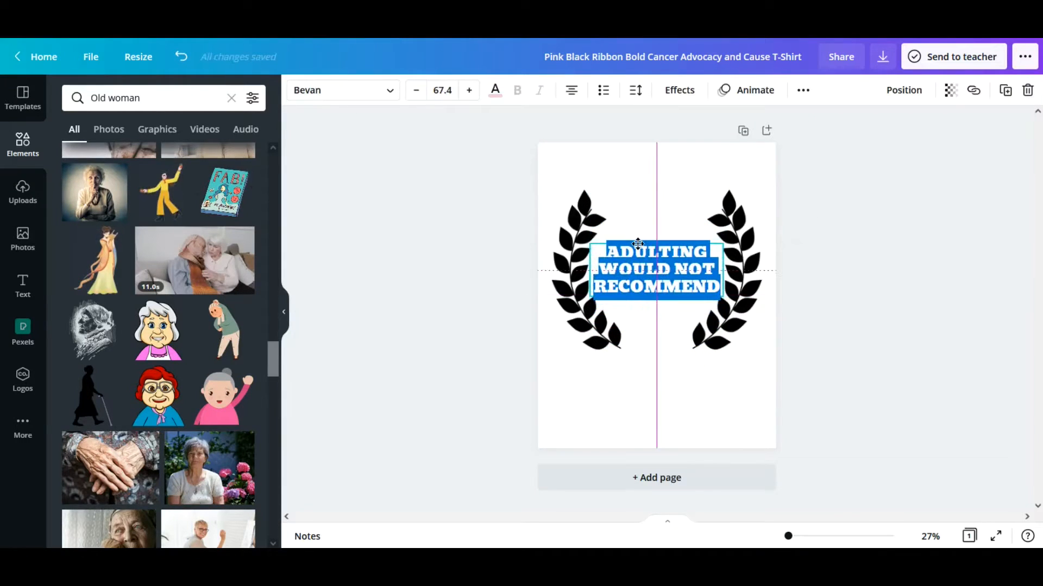
left_click_drag(672, 324, 672, 340)
Step: Recolour the heading text black
left_click(495, 90)
left_click(110, 158)
left_click(494, 90)
Step: Clear the element search and add the recently used row of five stars to the design
left_click(231, 98)
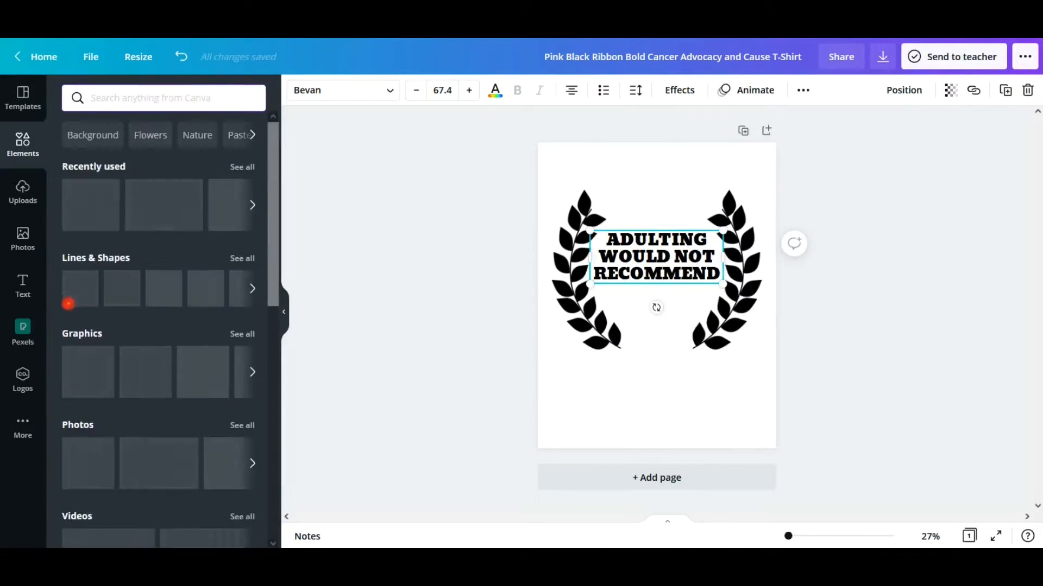
left_click(91, 205)
left_click_drag(667, 335, 667, 344)
Step: Adjust the heading and the star row so the stars sit centred just below the text inside the wreath
left_click(658, 261)
left_click_drag(655, 231, 648, 236)
left_click(673, 361)
left_click_drag(659, 307, 658, 314)
left_click(659, 261)
left_click_drag(659, 236, 658, 243)
left_click(659, 187)
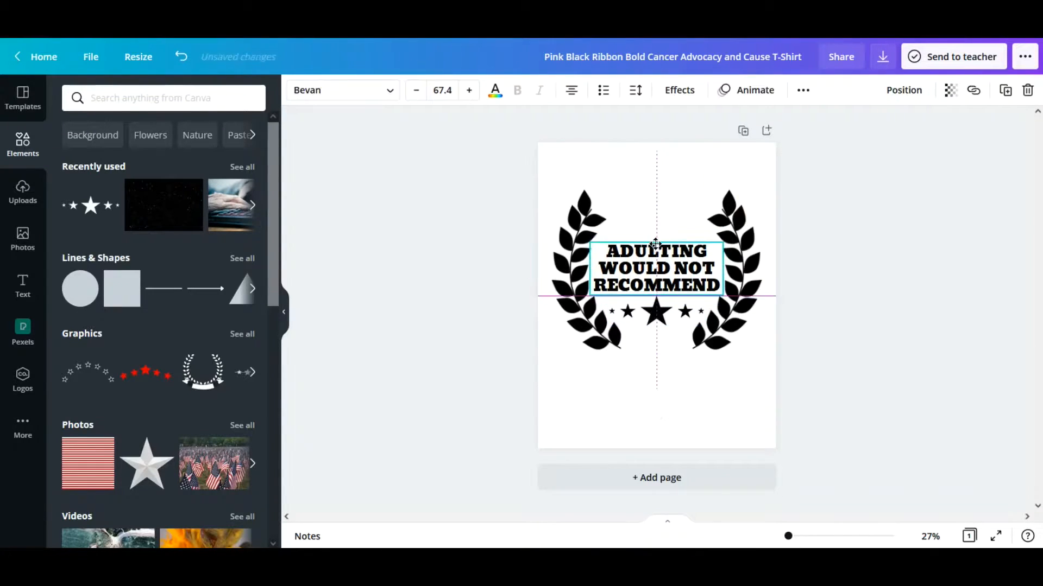
Step: Try an export size of 1.5 in the PNG download settings
left_click(700, 190)
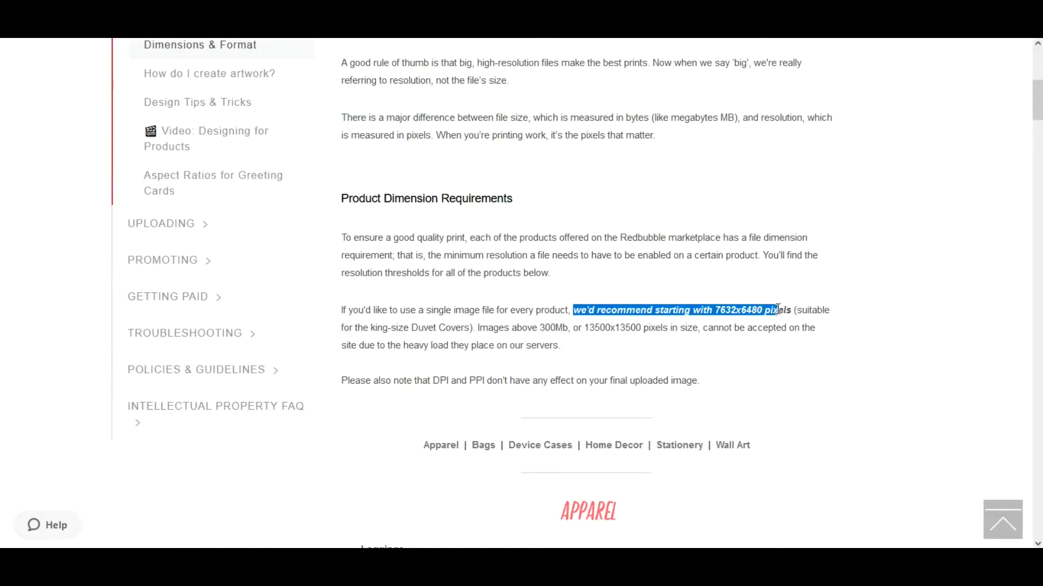
left_click(539, 329)
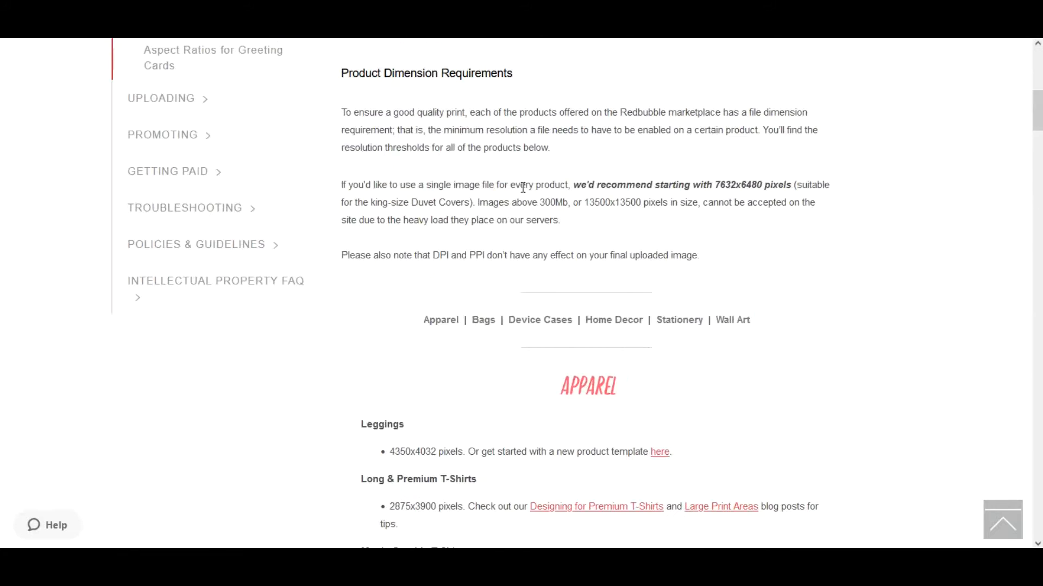
left_click_drag(762, 184, 715, 185)
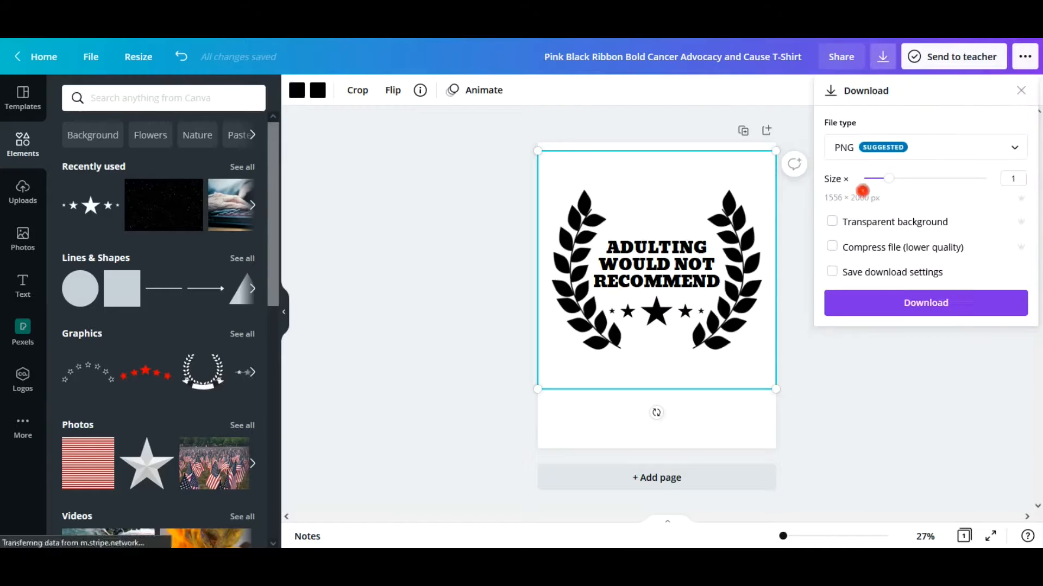
left_click_drag(862, 179, 912, 178)
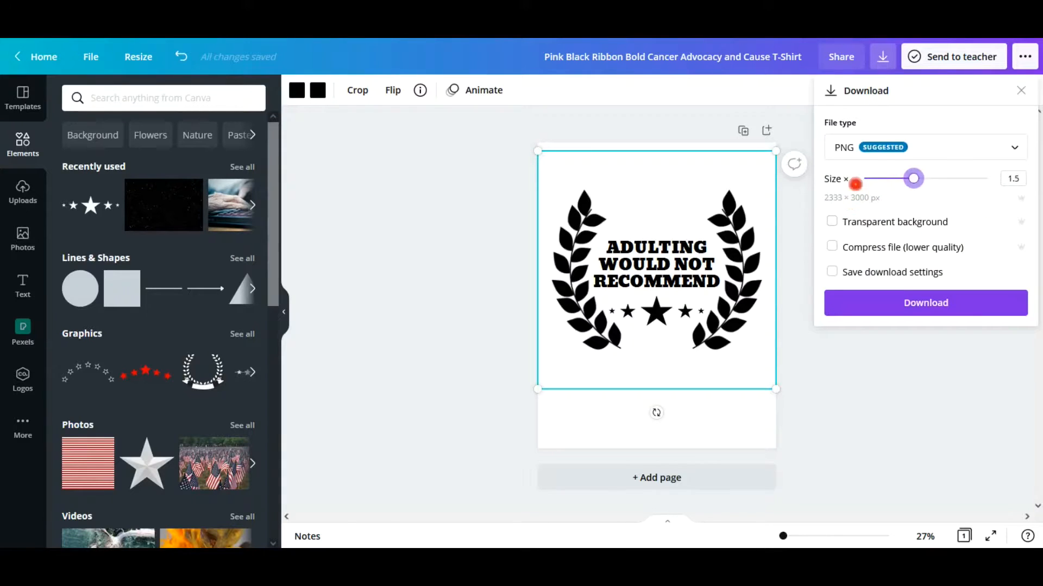
left_click(809, 345)
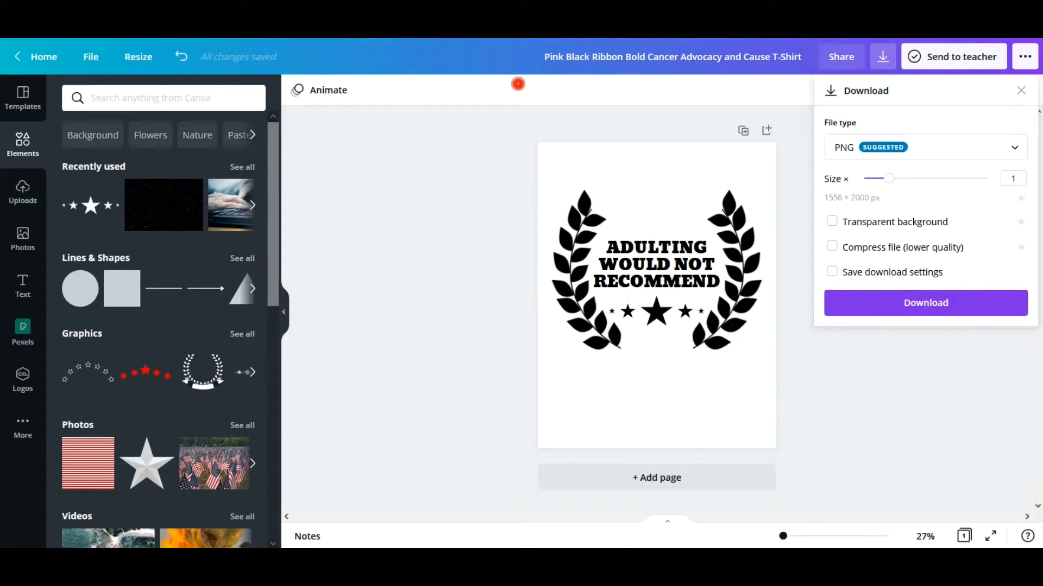
Step: Resize the design to a custom size of 7632 × 3275 px
left_click(138, 57)
scroll(314, 304, "down", 10)
scroll(316, 200, "up", 10)
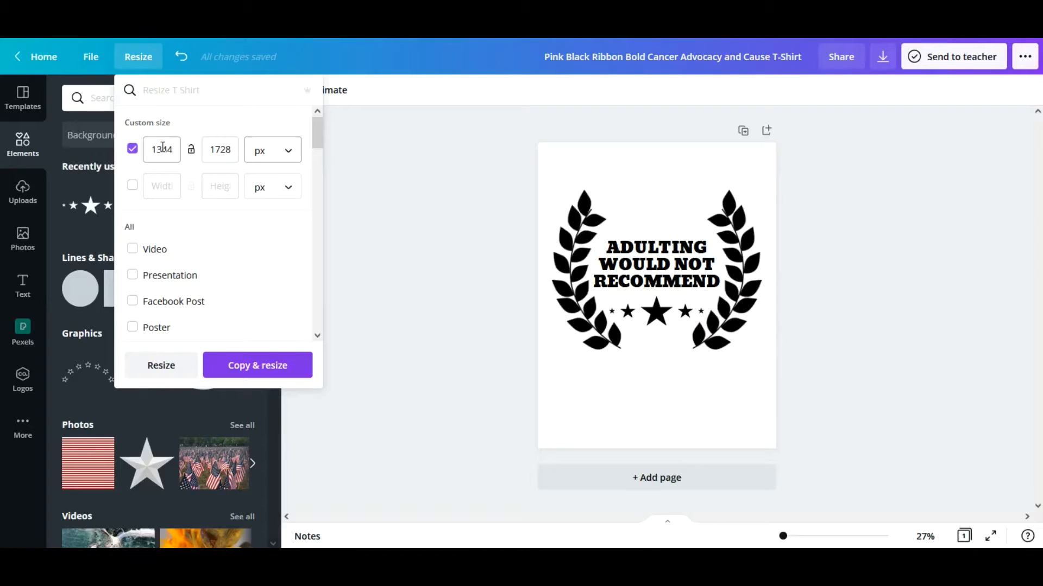
type("7632")
key("Tab")
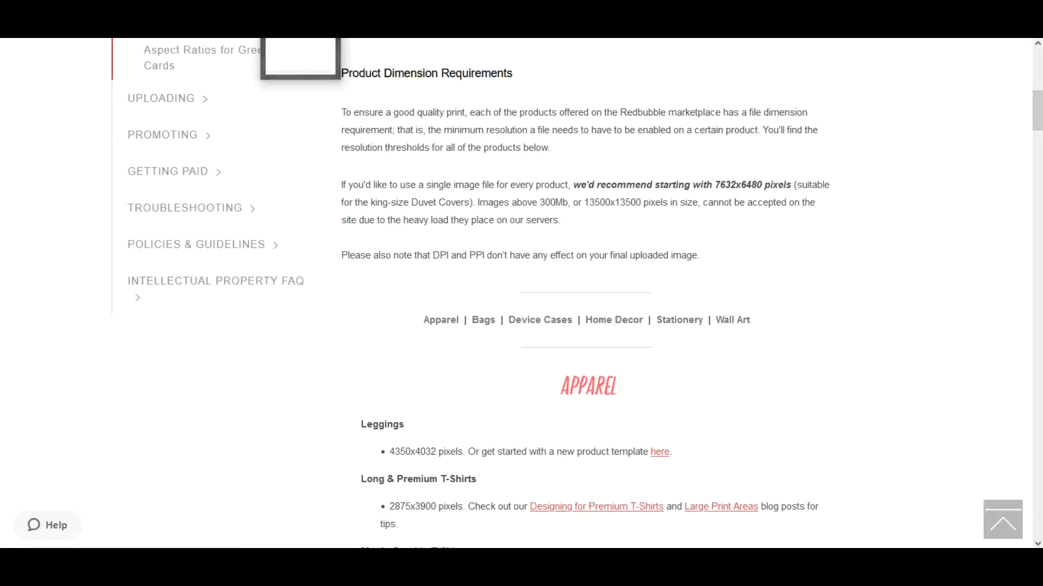
type("6")
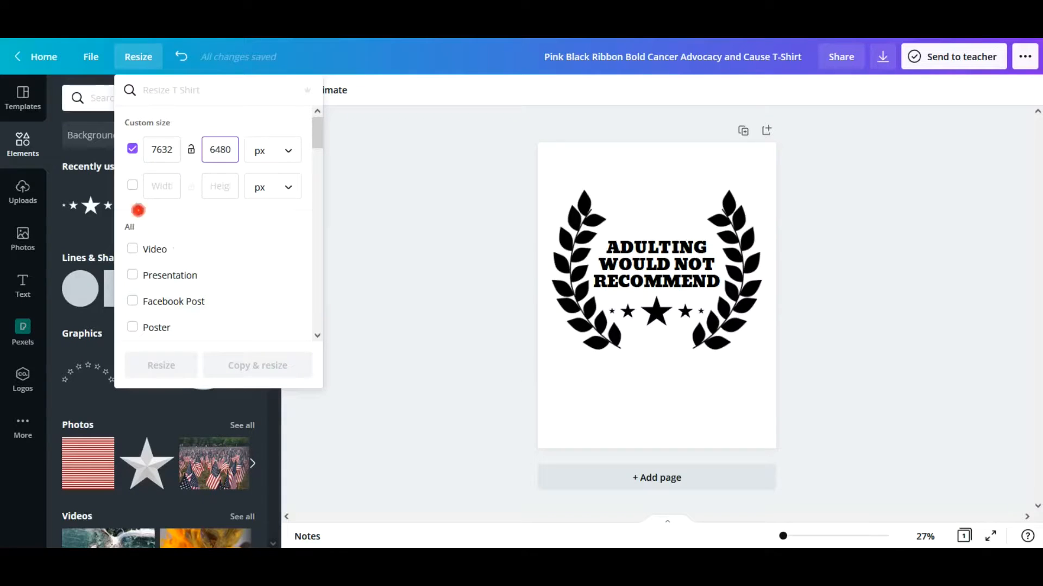
left_click(137, 210)
left_click(261, 188)
left_click(153, 366)
Step: Download the black design as a PNG with a transparent background at size 1
left_click(883, 56)
left_click(831, 222)
mouse_move(888, 179)
left_mouse_down()
mouse_move(930, 182)
mouse_move(898, 181)
left_mouse_up()
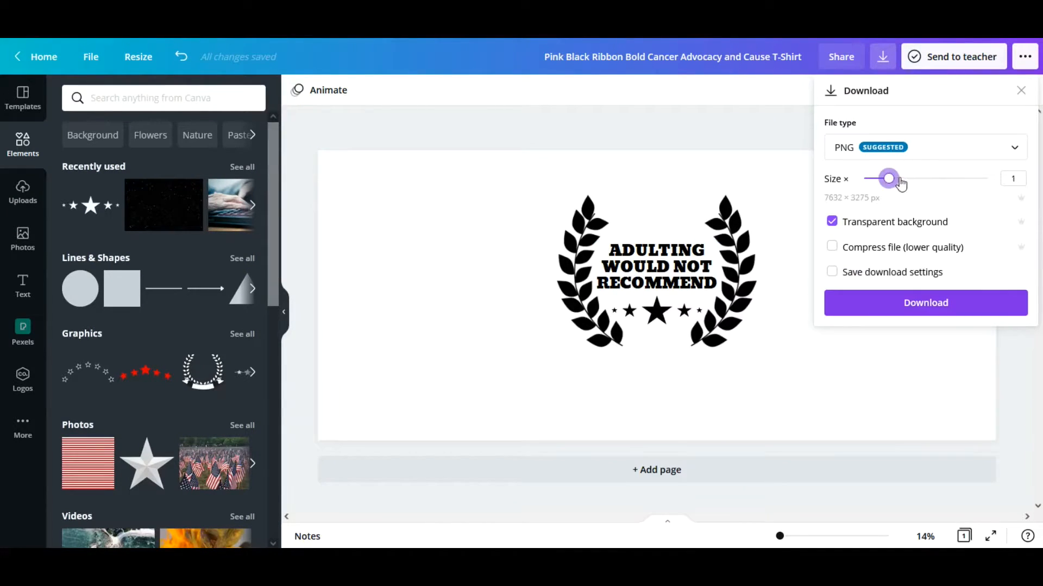
mouse_move(255, 39)
left_click(186, 55)
left_click(347, 54)
left_click(923, 302)
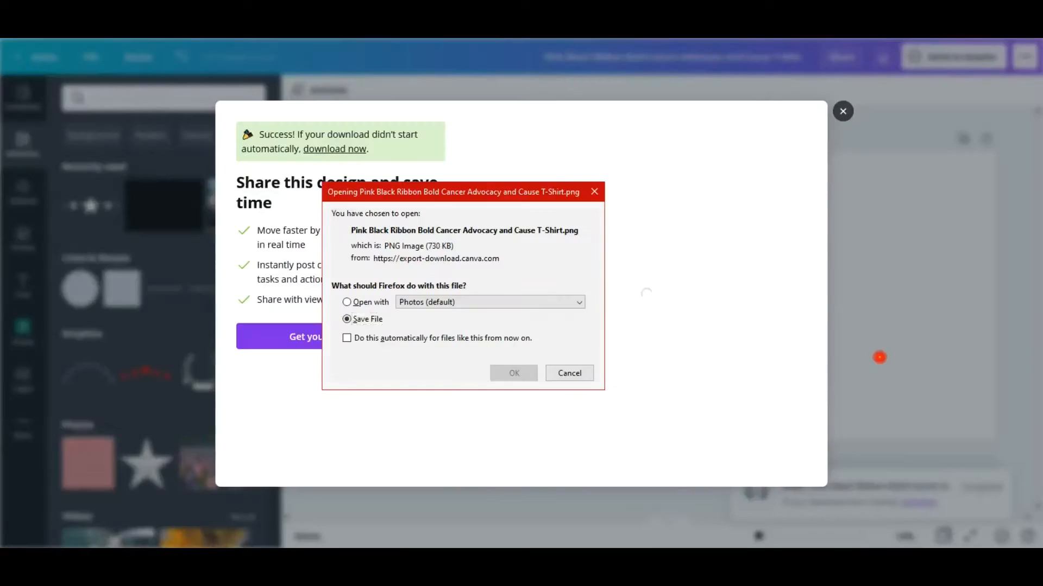
left_click(842, 109)
Step: Recolour both parts of the laurel wreath white and apply the change to all matching elements
left_click(724, 217)
left_click(322, 97)
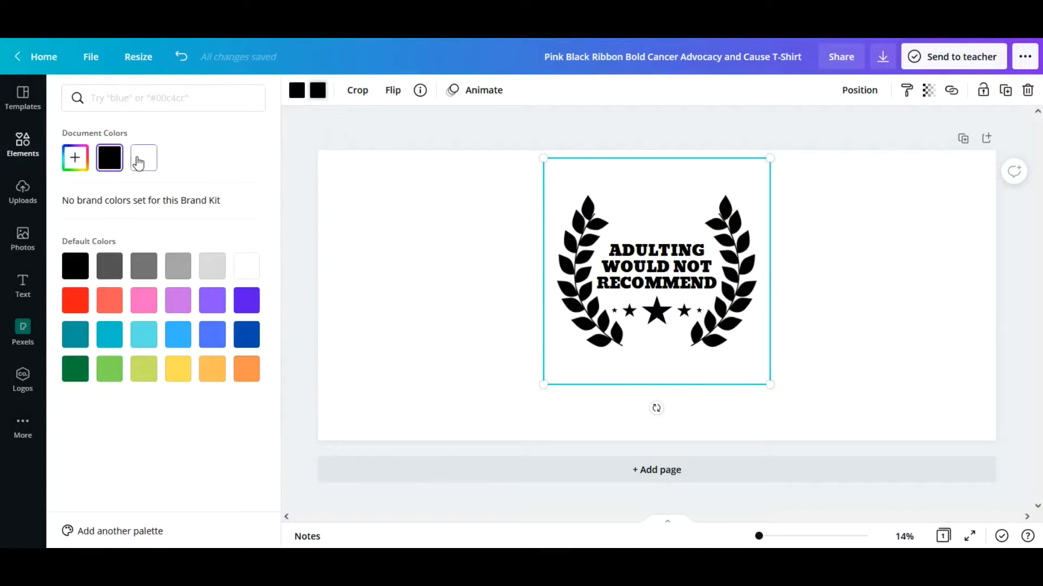
left_click(139, 160)
left_click(297, 91)
left_click(142, 160)
left_click(130, 525)
Step: Recolour the "ADULTING WOULD NOT RECOMMEND" heading white
left_click(656, 267)
left_click(495, 91)
left_click(143, 157)
Step: Download the white version of the design as a PNG with a transparent background and save the file
left_click(883, 57)
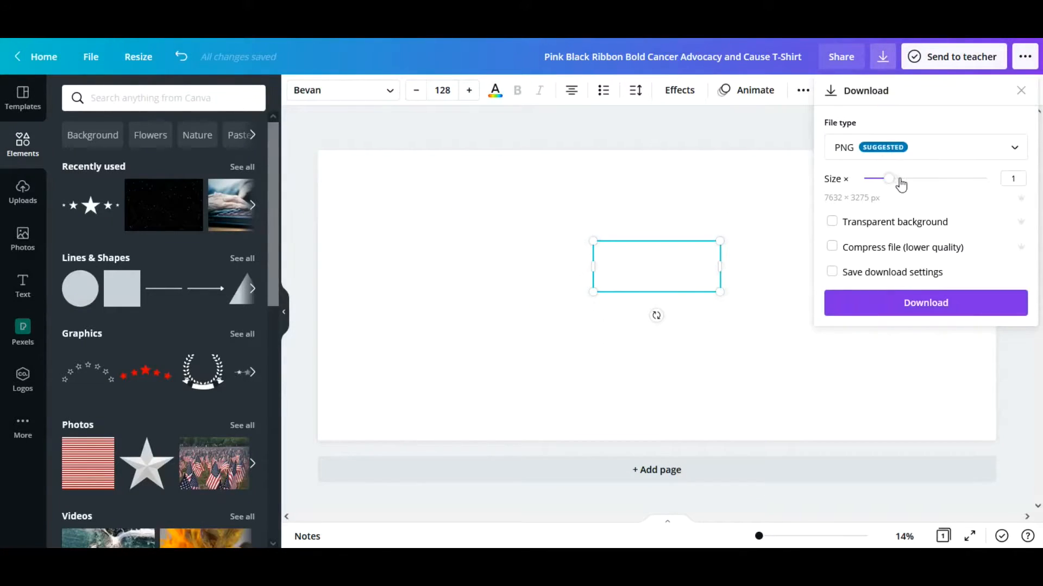
left_click_drag(896, 179, 915, 177)
left_click(830, 221)
left_click(884, 350)
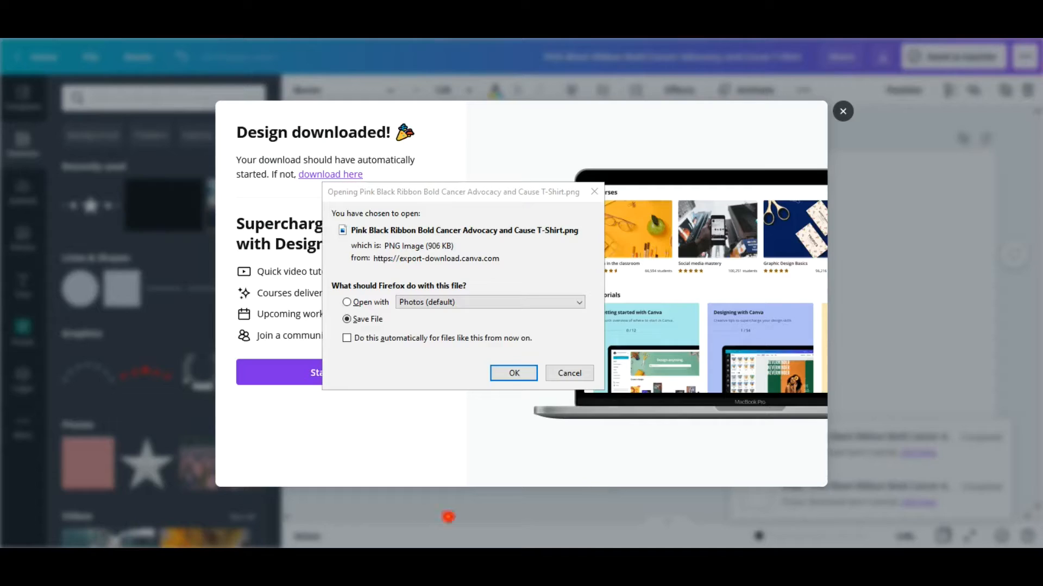
left_click(511, 372)
left_click(841, 111)
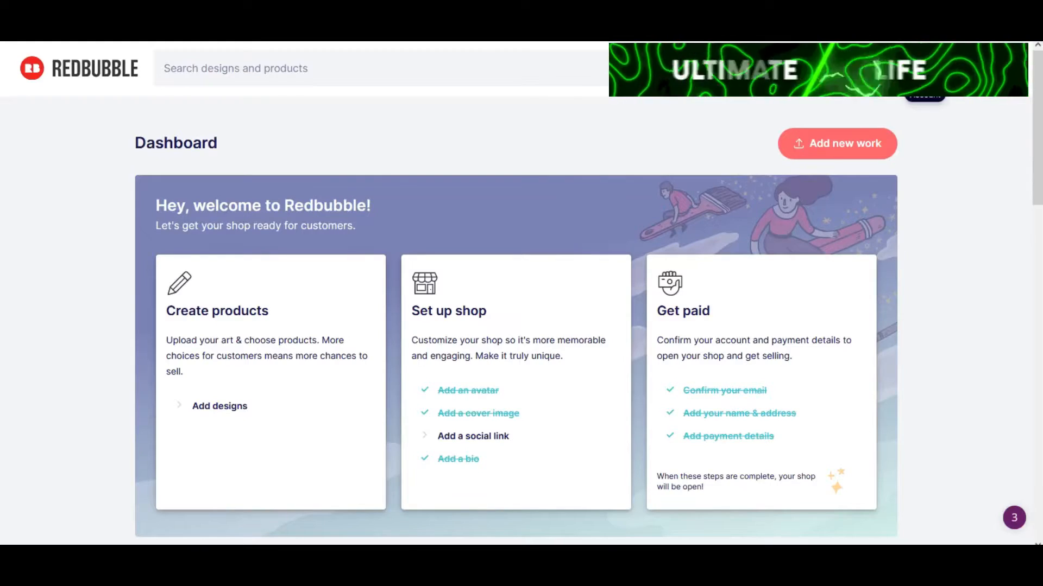
Step: Switch to the Redbubble dashboard, start adding a new work and upload the saved design file
left_click(925, 68)
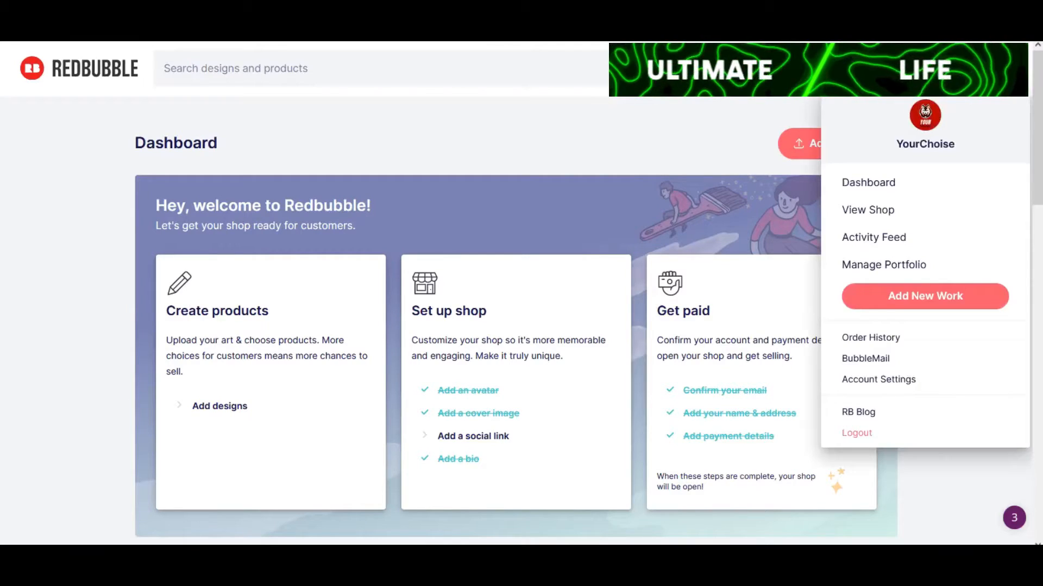
left_click(897, 299)
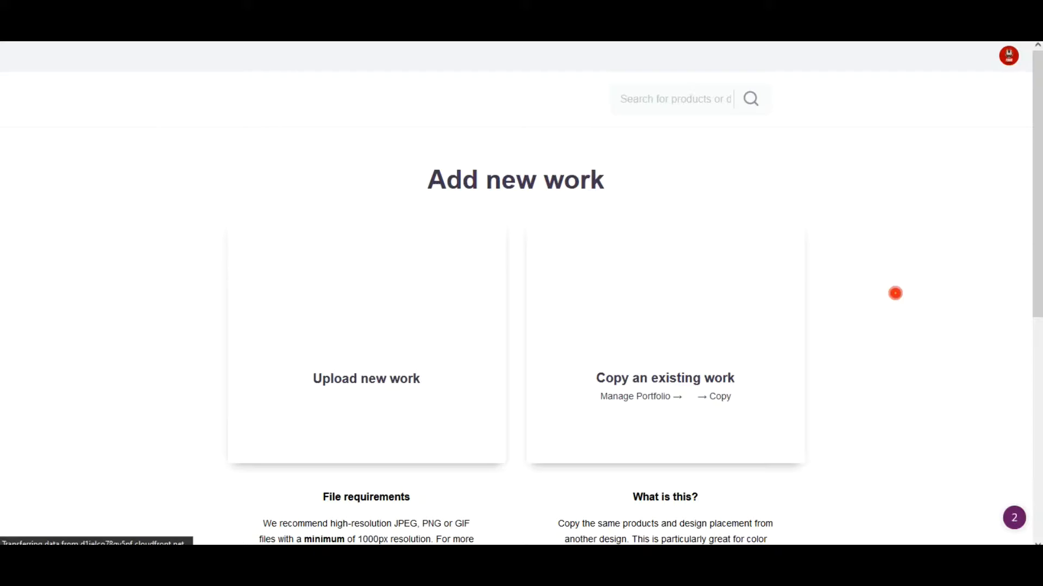
left_click(356, 396)
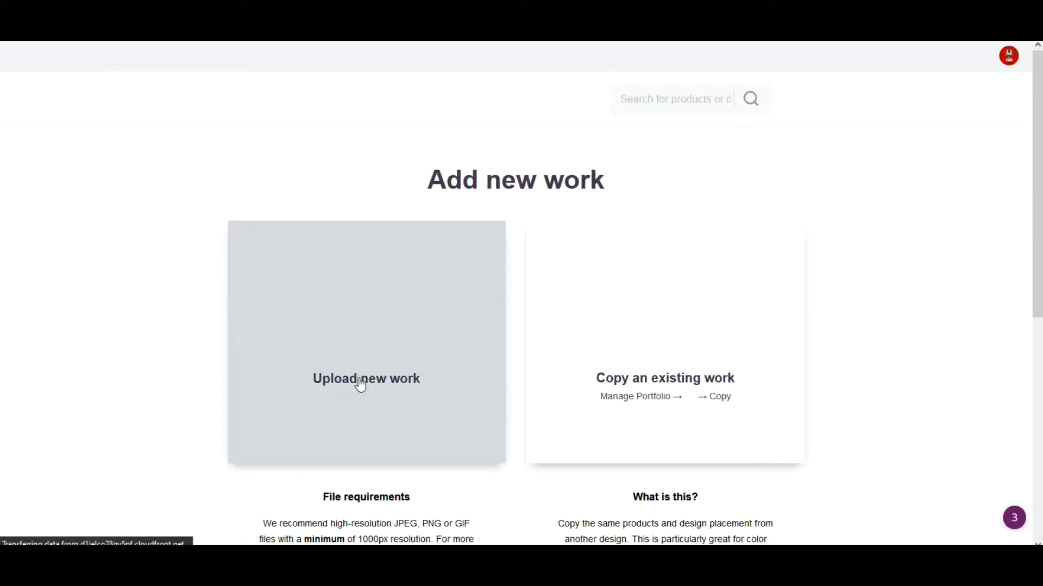
left_click(359, 379)
left_click_drag(926, 75, 924, 210)
double_click(758, 182)
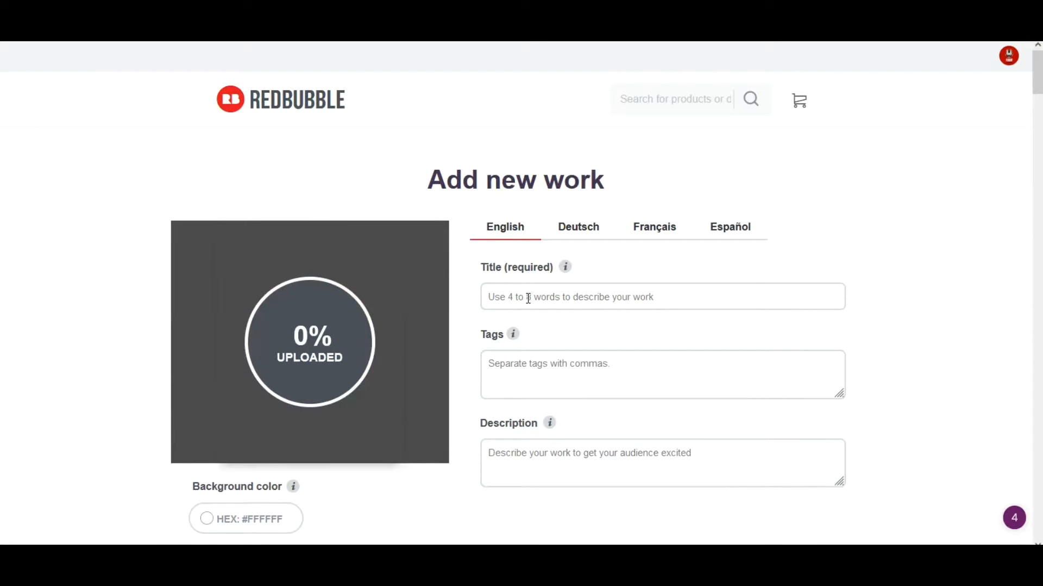
Step: Enter an English title beginning with "Adulting Suc" for the new work
left_click(494, 298)
type("Adulting Sucks")
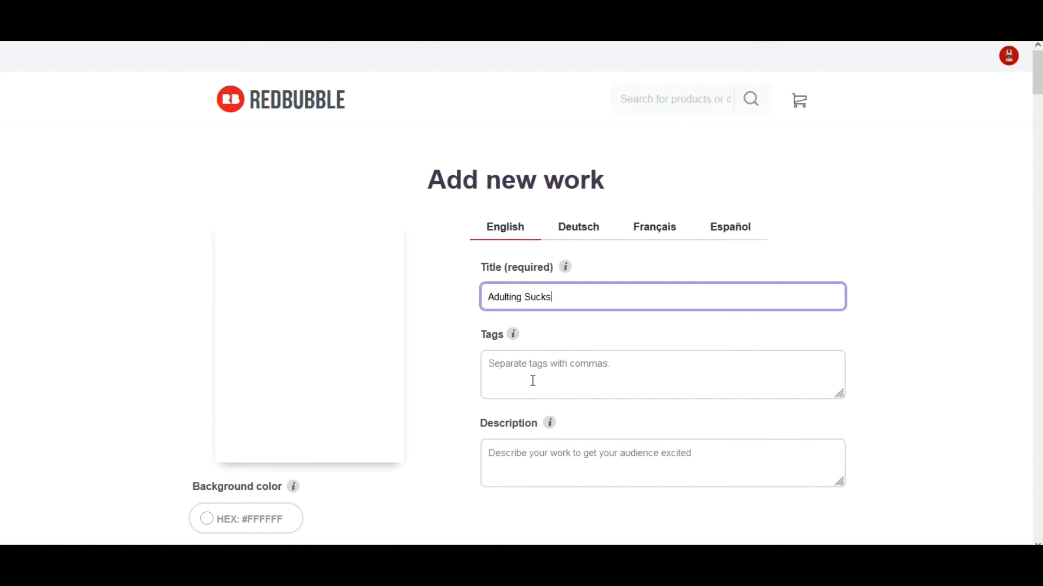
left_click(535, 375)
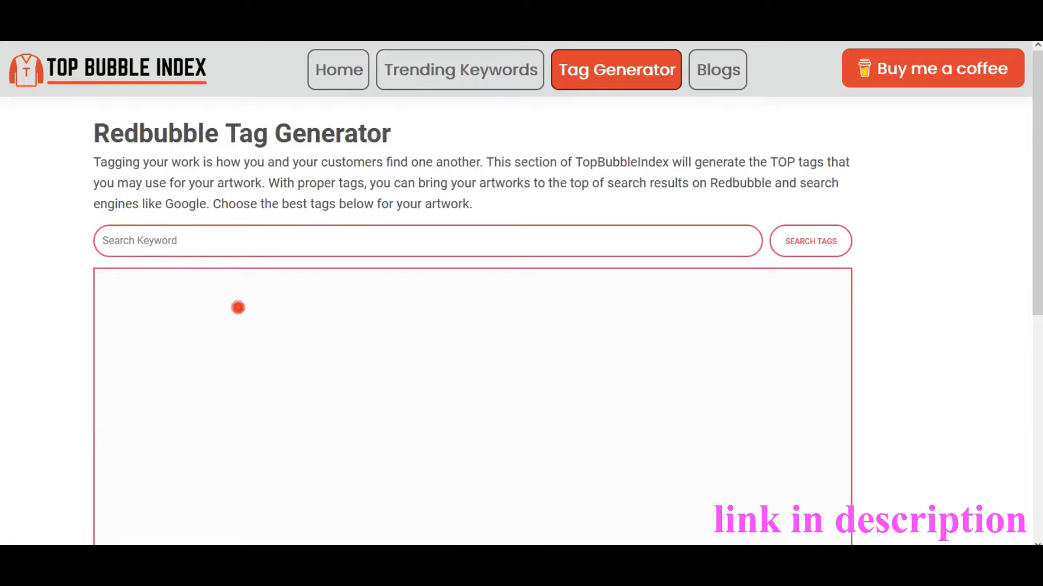
Step: Generate Redbubble tags for the keyword "adulting sucks" and look through the results
left_click(132, 251)
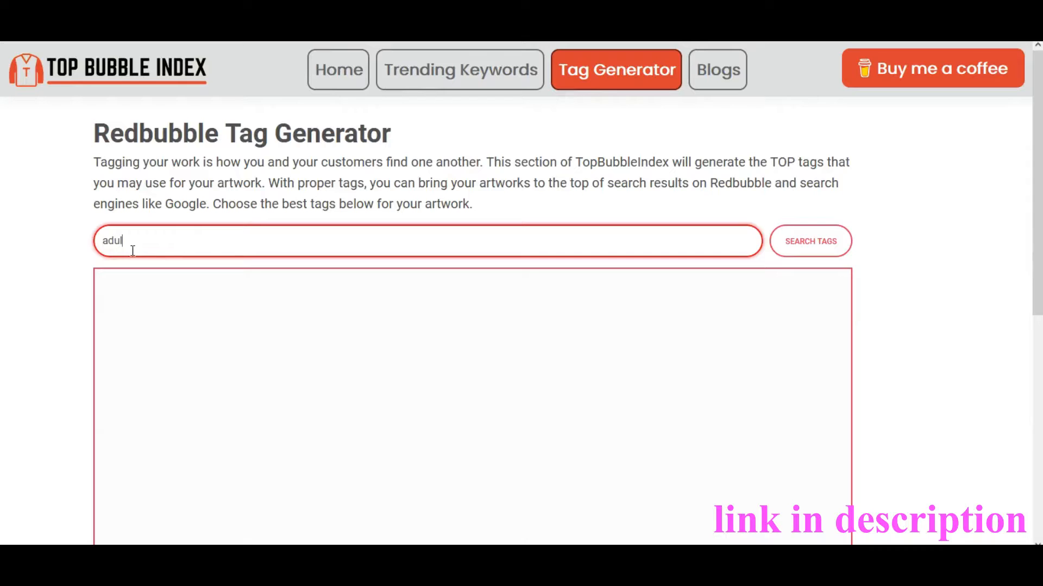
type("adulting sucks")
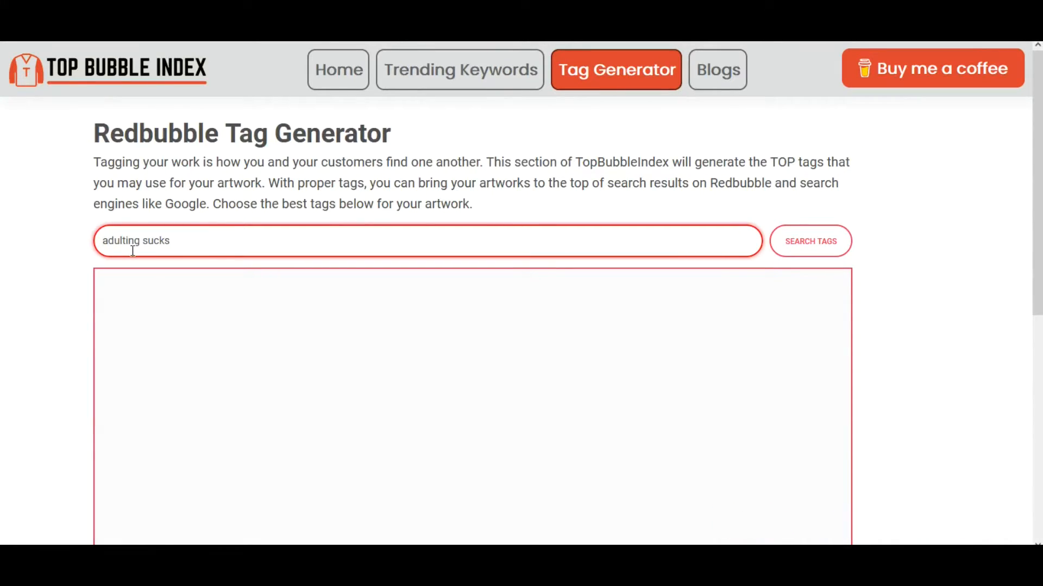
left_click(811, 242)
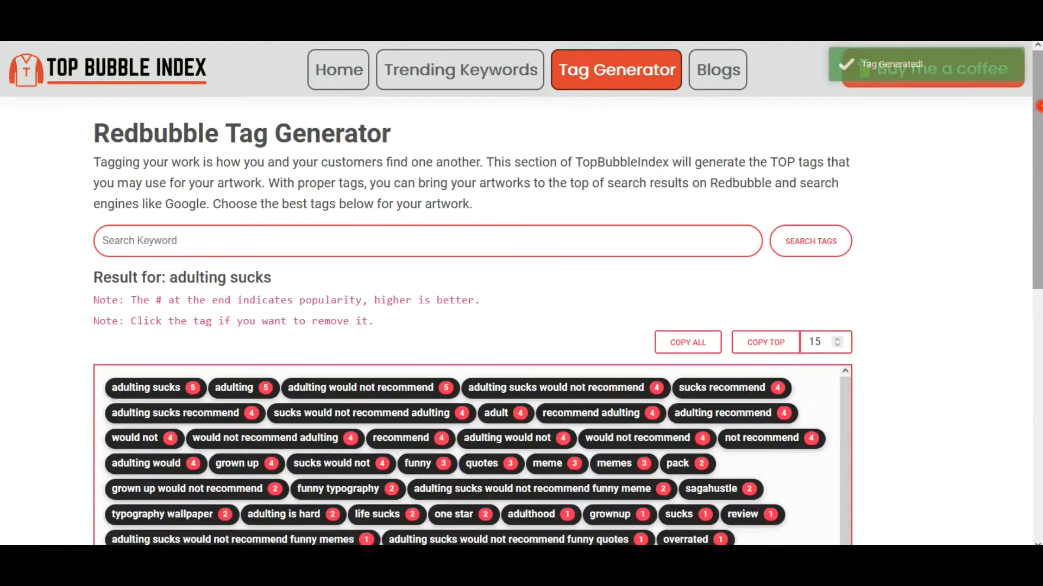
left_click_drag(1038, 106, 1039, 127)
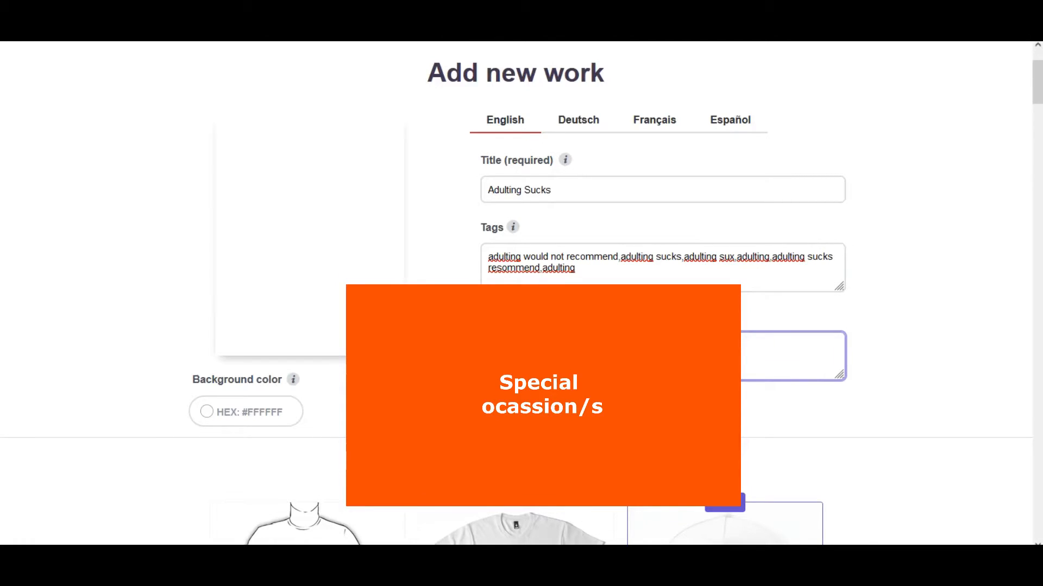
Step: Write the opening of the work's description as "Perfect design for younger generation who loves t shirts"
key("BackSpace")
type("er generation")
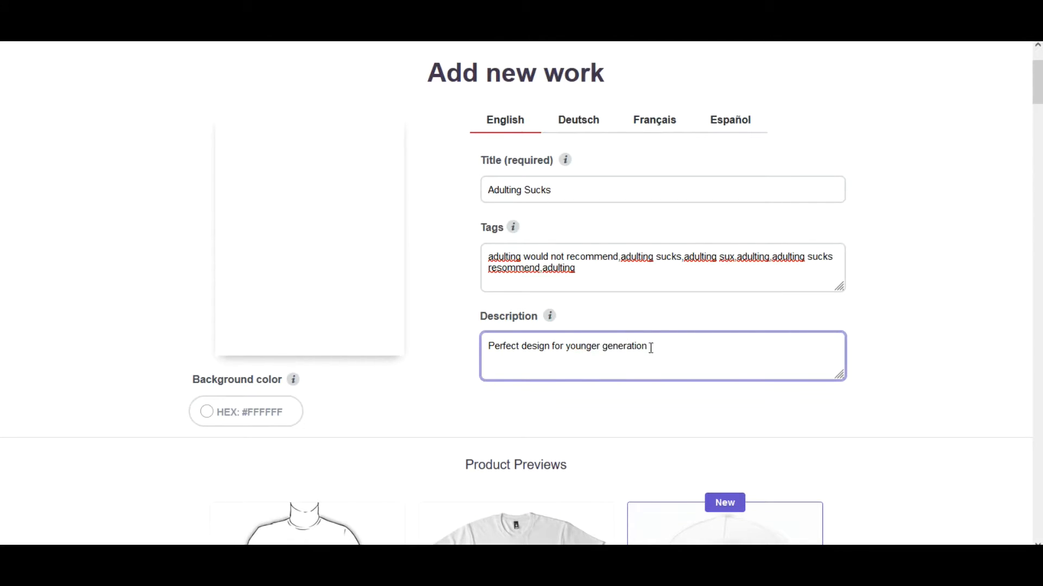
key("BackSpace")
key("BackSpace")
key("BackSpace")
key("BackSpace")
key("BackSpace")
key("BackSpace")
key("BackSpace")
key("BackSpace")
key("BackSpace")
key("BackSpace")
key("BackSpace")
key("BackSpace")
key("BackSpace")
key("BackSpace")
key("BackSpace")
key("BackSpace")
key("BackSpace")
key("BackSpace")
key("BackSpace")
type("who loves t shirtd")
type("s a birthday gift")
Step: Insert "never gets old and" into the description and append "It can also given as a birthday gift to your best friend who also loves funny t shirts."
left_click(667, 347)
type("never gets old and ")
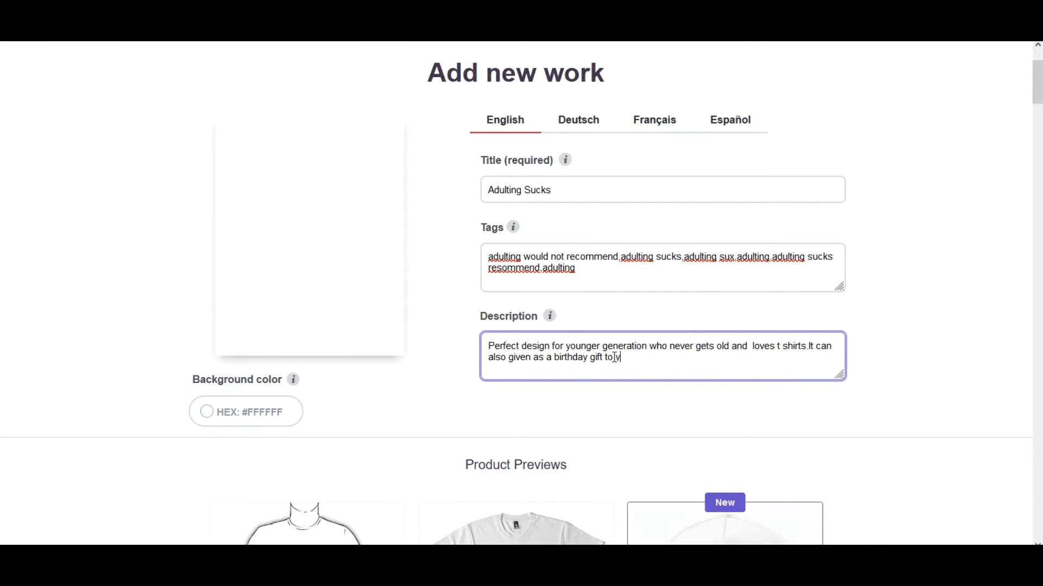
type(" funny t shirts.")
Step: Set the background color of the new work to black instead of #FFFFFF
scroll(1037, 87, "down", 2)
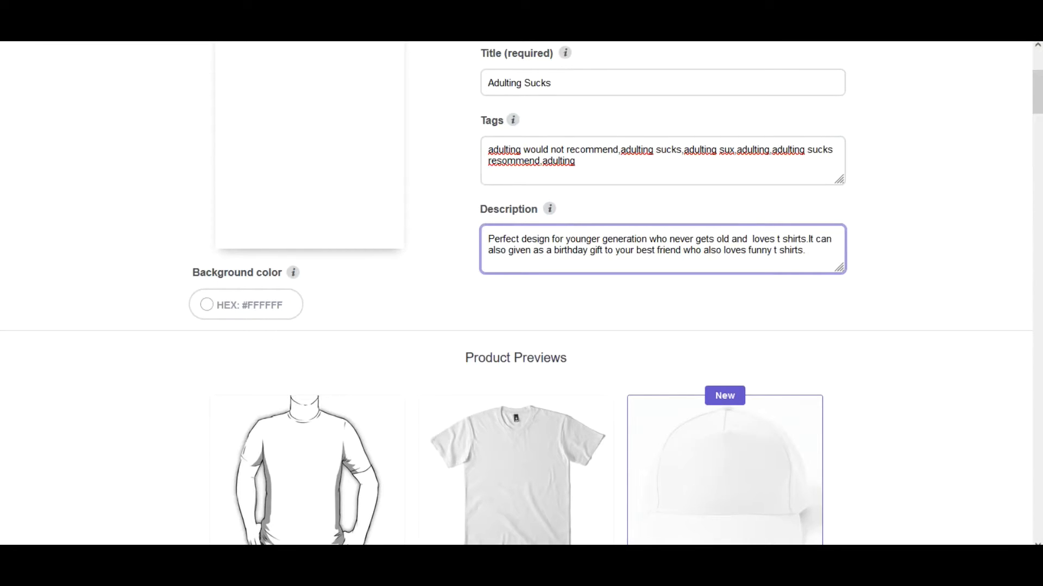
scroll(1038, 98, "down", 2)
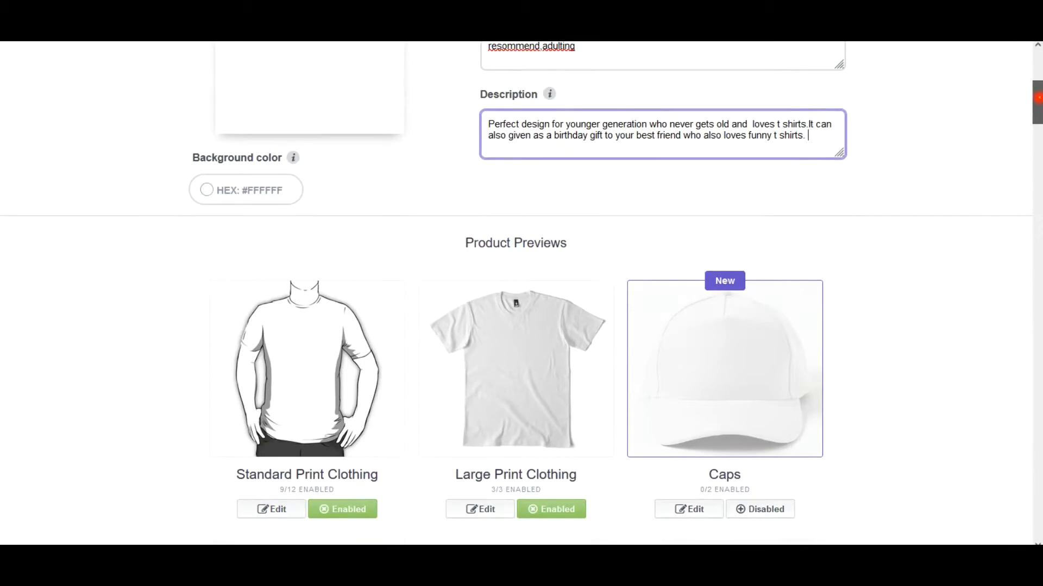
scroll(1037, 98, "down", 3)
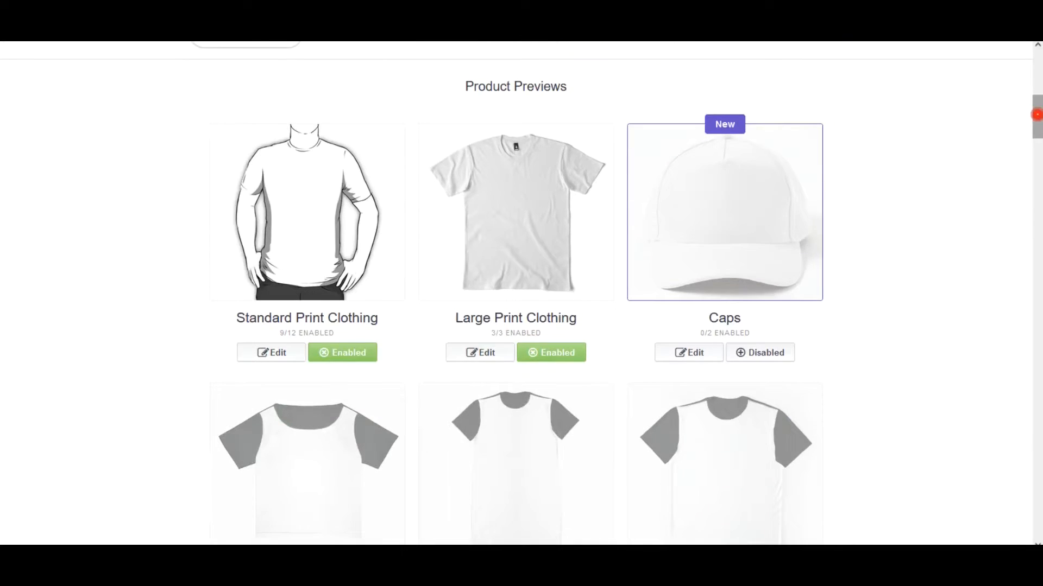
left_click_drag(1037, 118, 1038, 92)
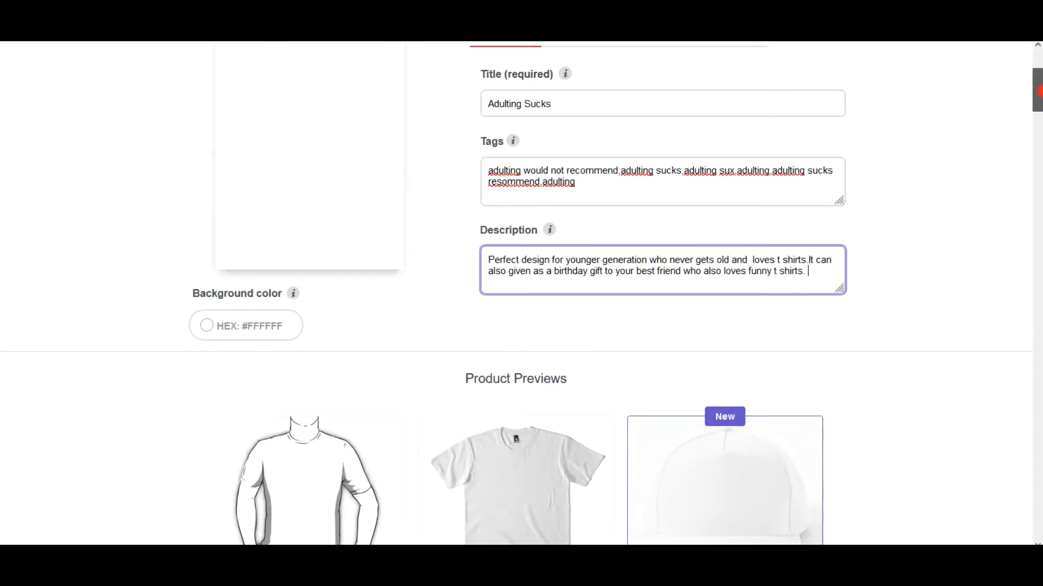
left_click(209, 327)
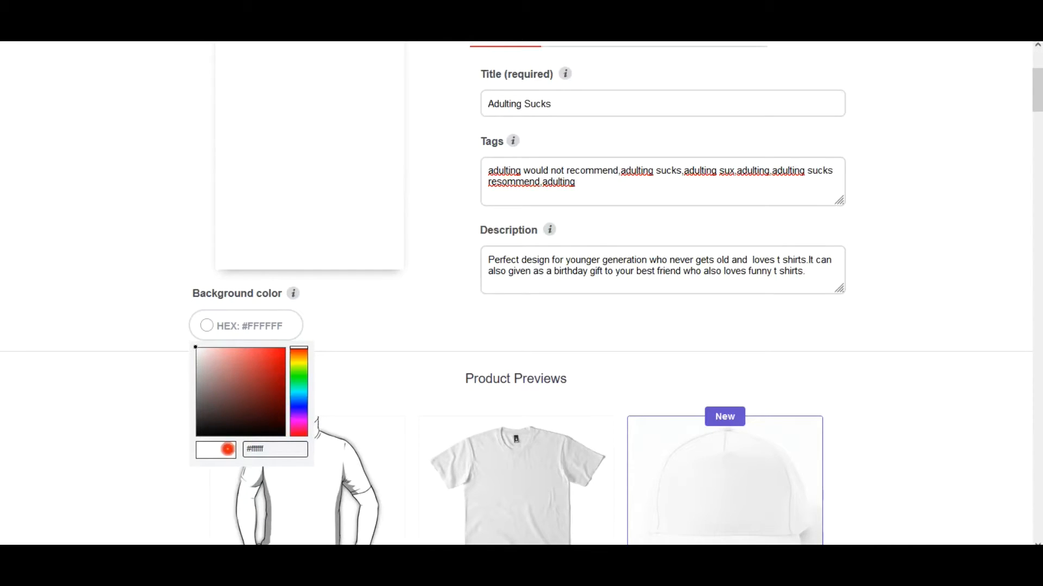
left_click(279, 434)
left_click(278, 434)
Step: Set the Essential T-Shirt color under Standard Print Clothing to black
scroll(282, 436, "down", 6)
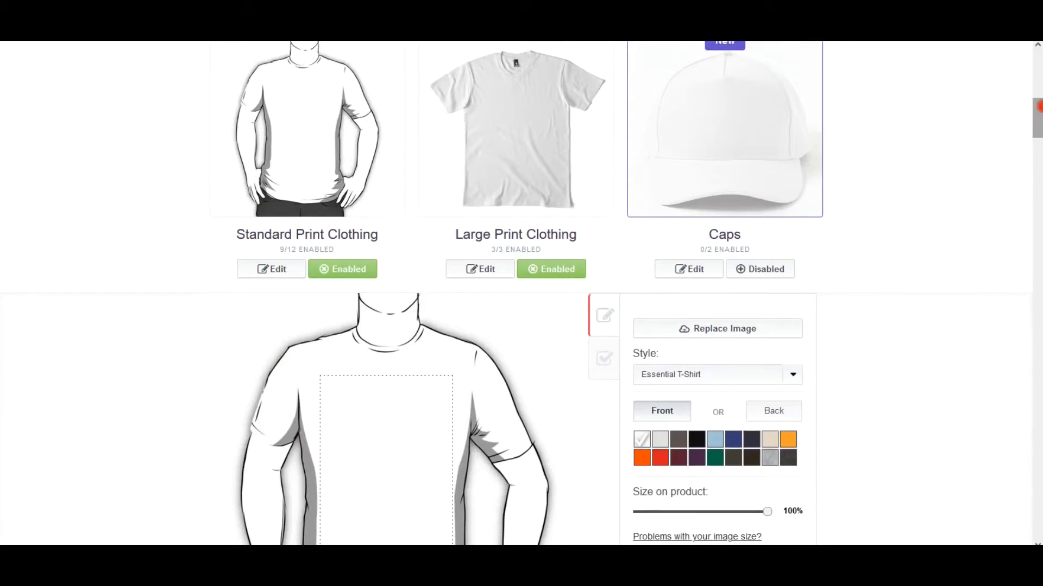
scroll(652, 360, "down", 5)
left_click(788, 192)
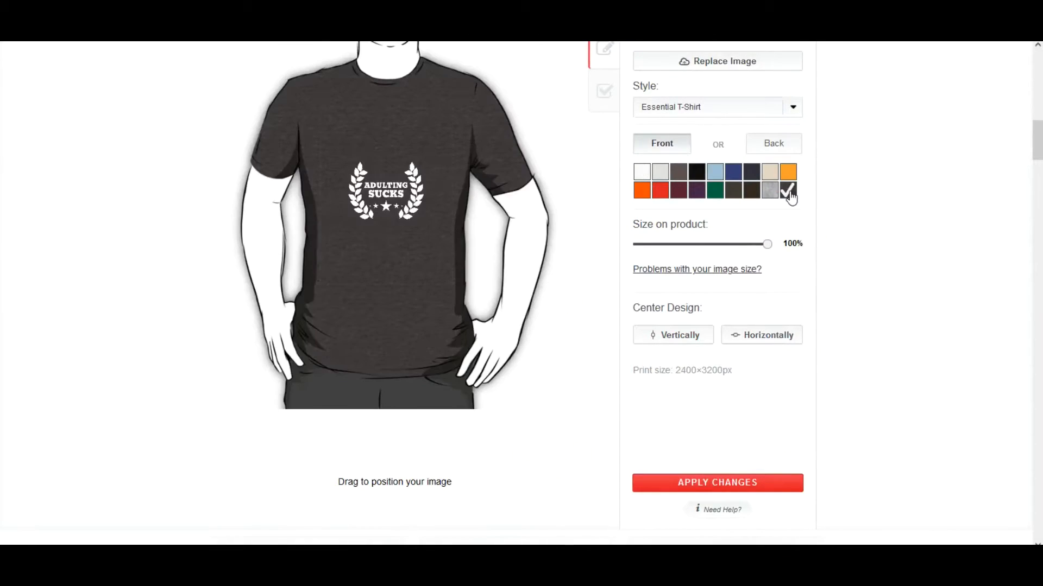
left_click(697, 171)
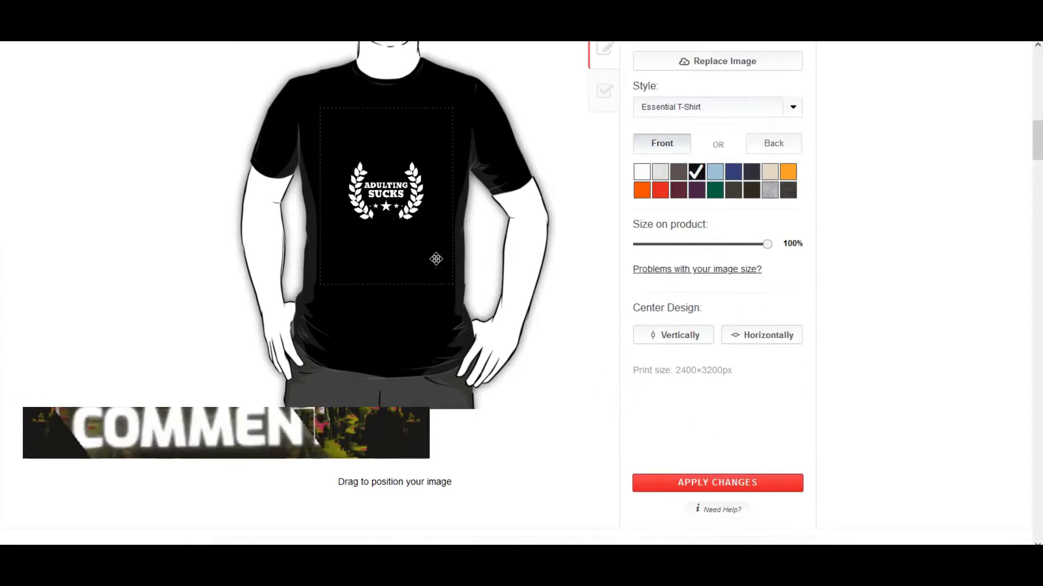
Step: Center the design vertically and horizontally on the Essential T-Shirt and apply the changes
scroll(604, 80, "up", 3)
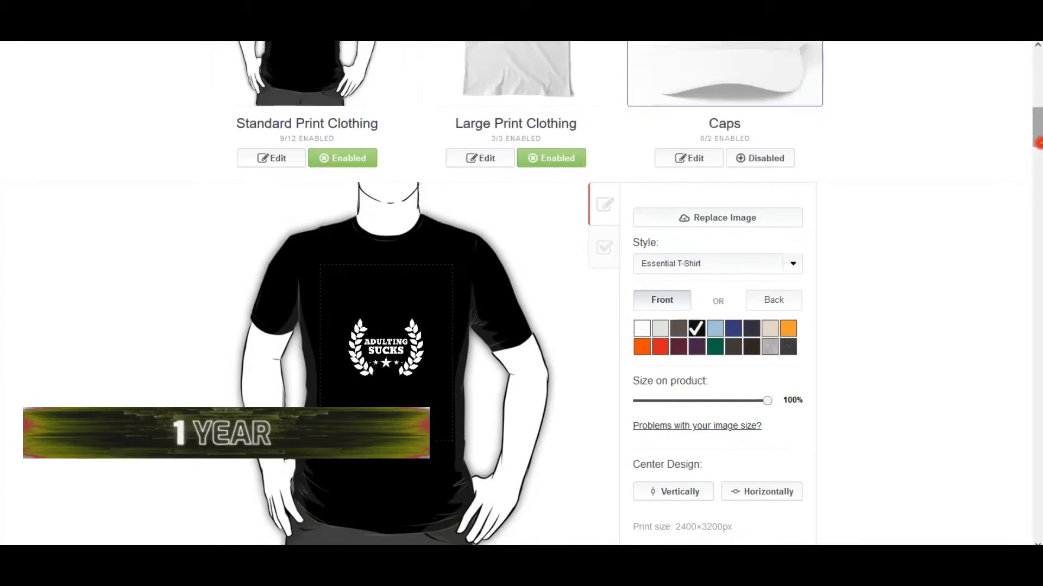
scroll(1037, 147, "down", 3)
mouse_move(1039, 148)
left_mouse_down()
mouse_move(1039, 160)
mouse_move(1039, 152)
left_mouse_up()
left_click(689, 345)
left_click(765, 349)
left_click(722, 489)
Step: Set the Large Print Clothing Premium T-Shirt's default color to black with the image scale at 100%
left_click_drag(1038, 163, 1038, 114)
scroll(950, 163, "down", 5)
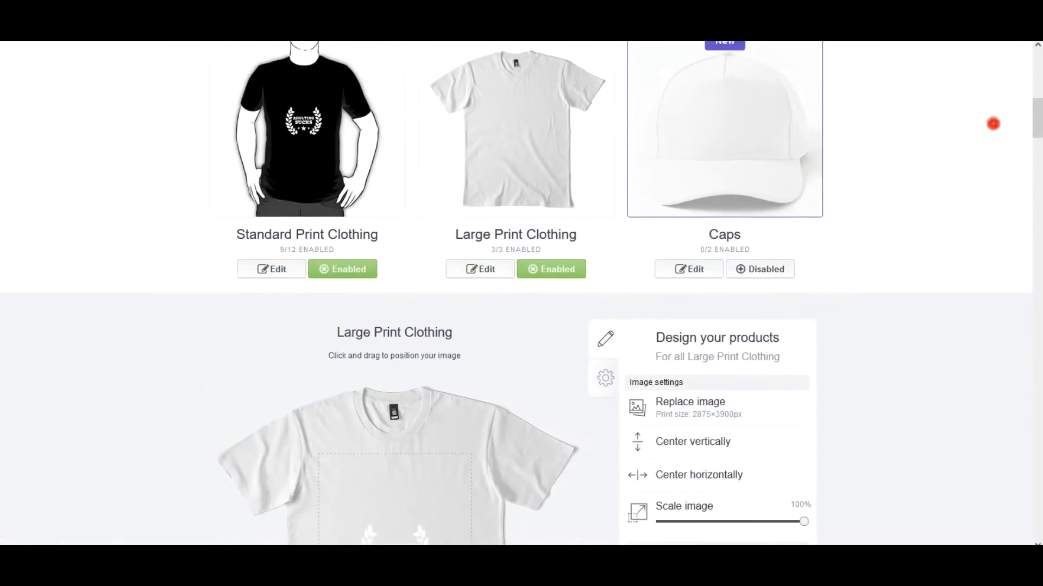
left_click(683, 489)
scroll(640, 383, "down", 3)
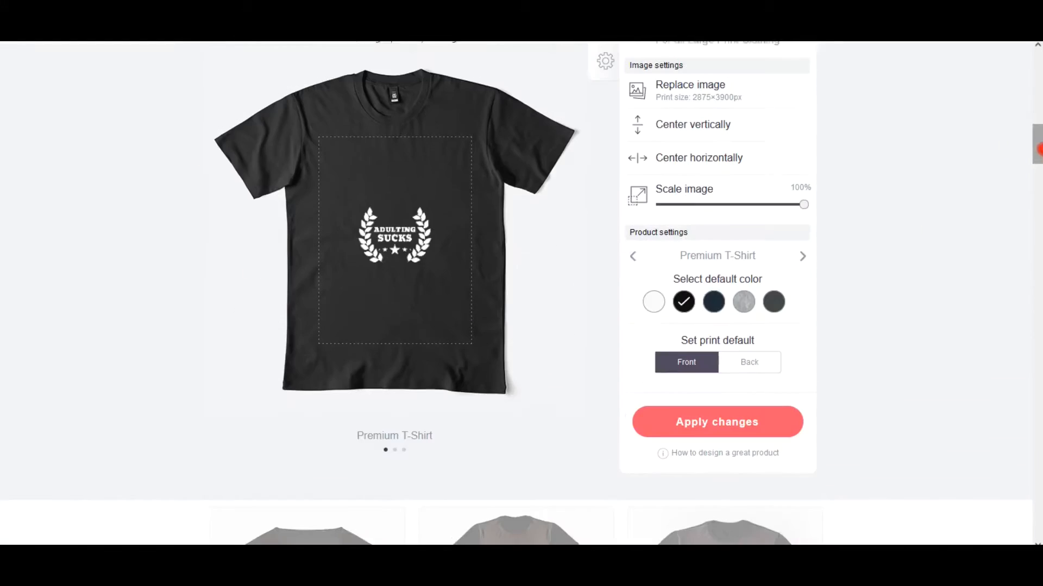
mouse_move(799, 199)
left_mouse_down()
mouse_move(748, 197)
mouse_move(817, 194)
left_mouse_up()
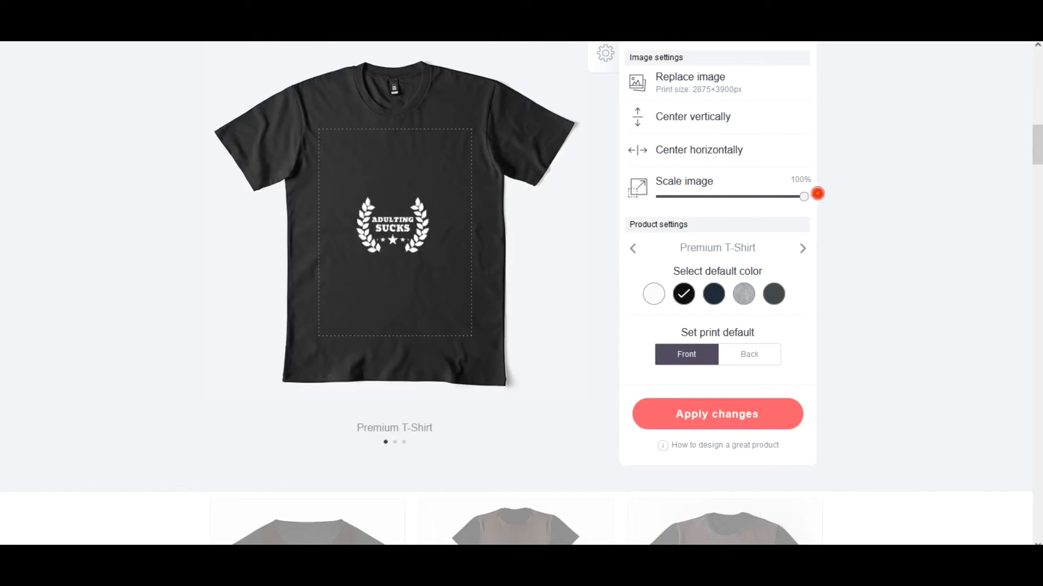
Step: Review the availability and markup settings for Large Print Clothing and apply the product's changes
scroll(706, 119, "up", 1)
left_click(606, 109)
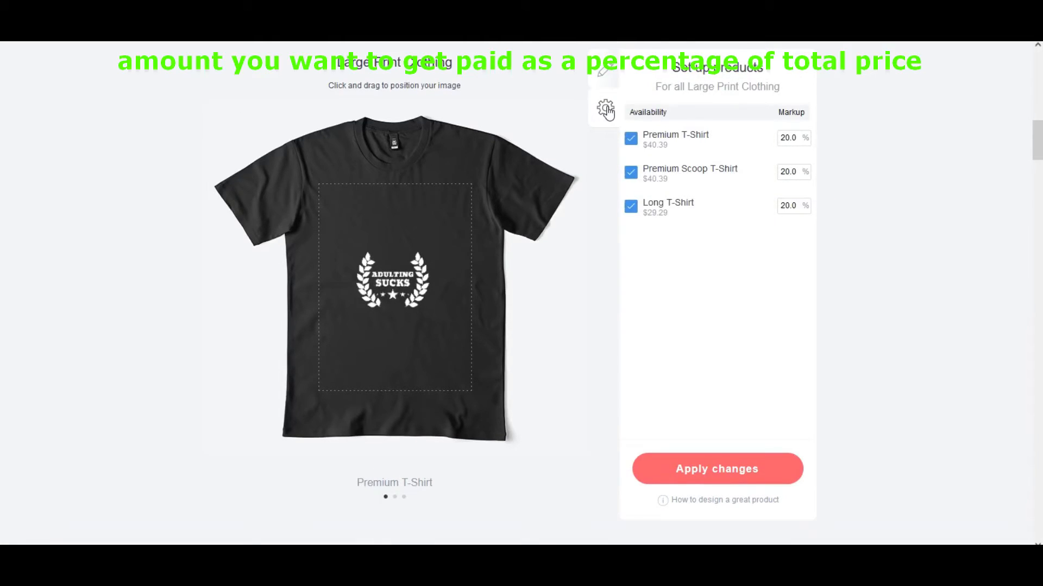
left_click(604, 70)
left_click(606, 111)
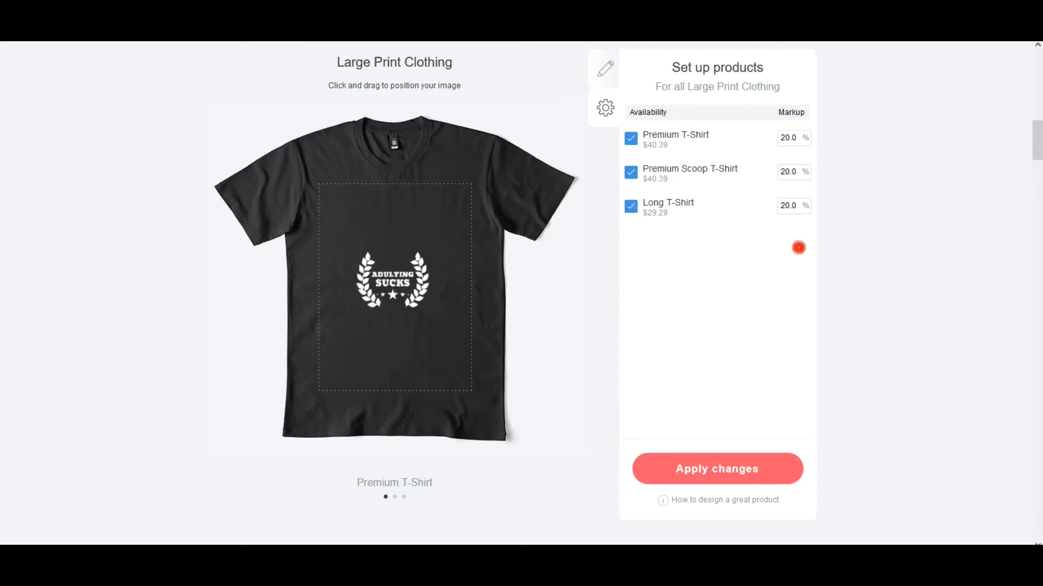
left_click(783, 205)
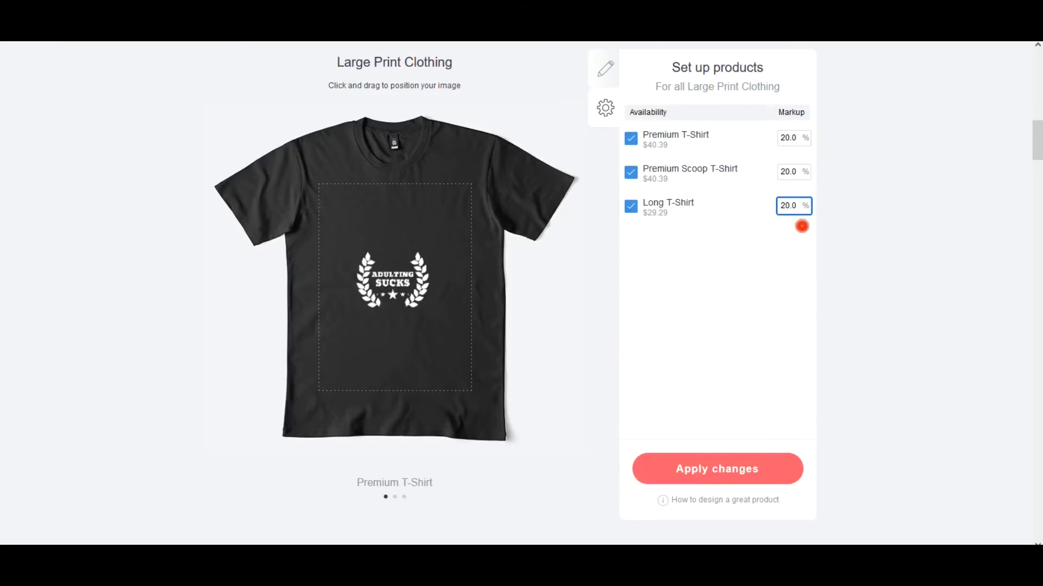
left_click(722, 468)
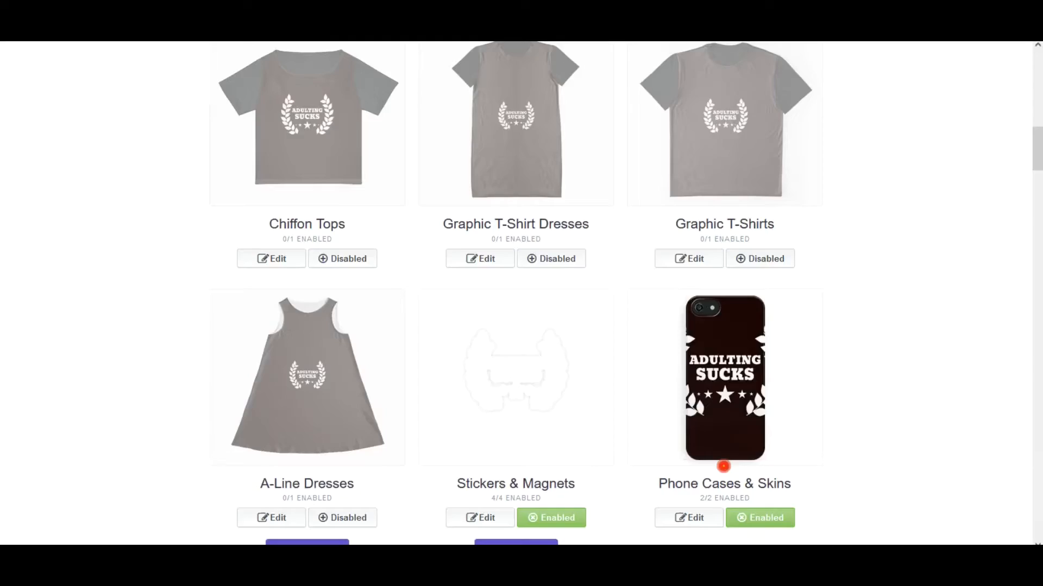
Step: Scale the Graphic T-Shirt Dresses design to 50%, move it to the upper-right chest area and apply the changes
left_click(484, 459)
left_click_drag(1037, 126, 1037, 171)
left_click(723, 190)
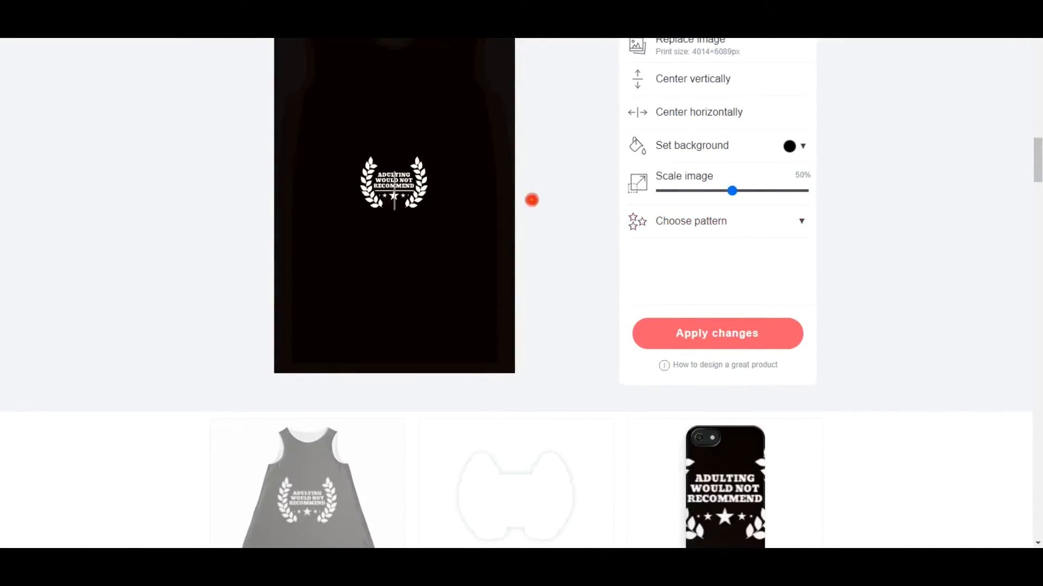
left_click_drag(392, 180, 430, 79)
left_click(664, 342)
left_click_drag(1038, 165, 1038, 134)
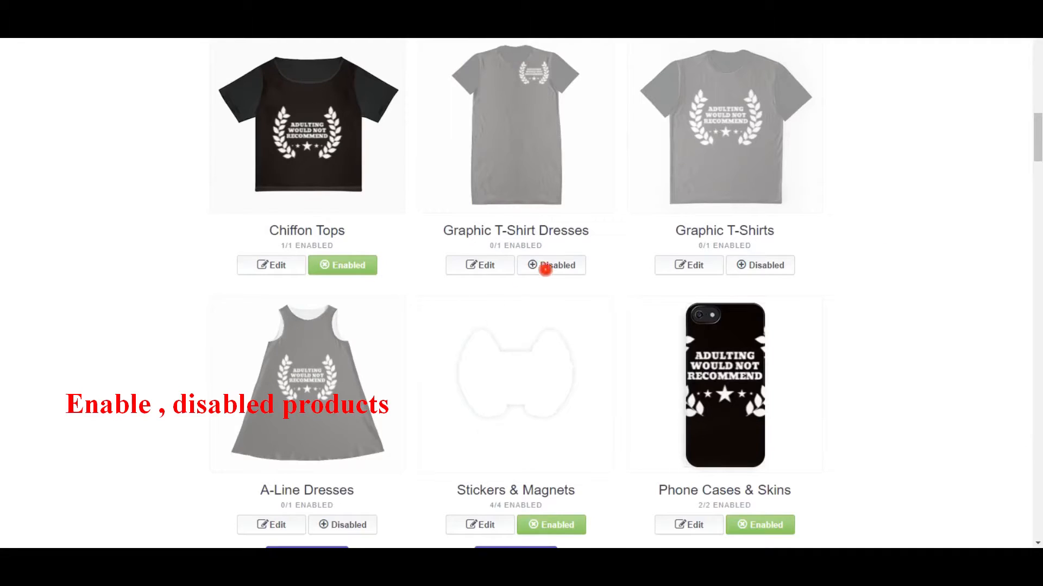
Step: Enable Graphic T-Shirt Dresses, enlarge its design, center it vertically and horizontally, and apply the changes
left_click(547, 274)
left_click(478, 266)
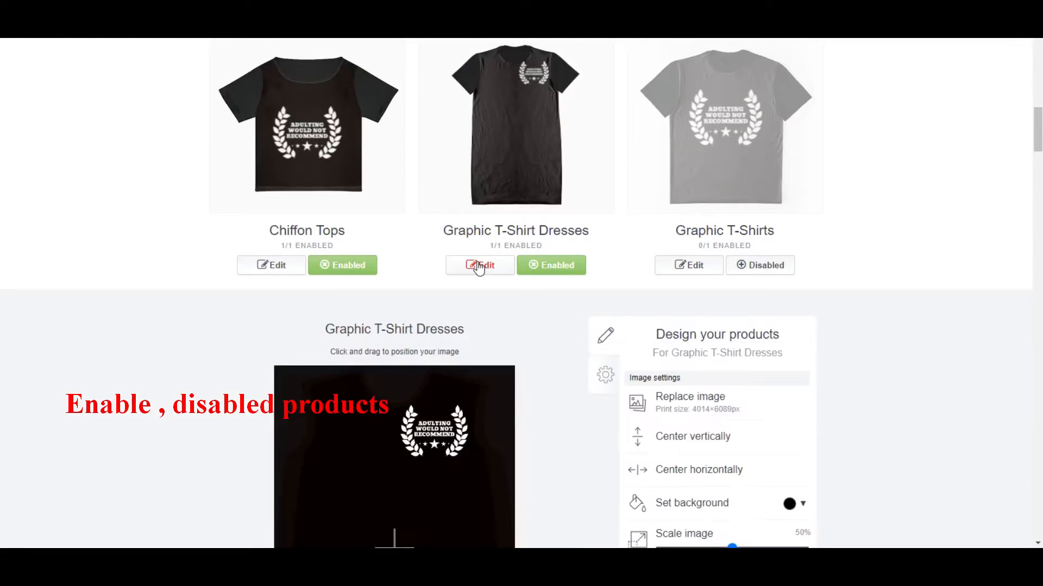
scroll(536, 422, "down", 2)
left_click_drag(733, 424, 780, 428)
left_click(706, 315)
left_click(687, 347)
left_click(715, 341)
Step: Enable the Graphic T-Shirts product and disable Stickers & Magnets
mouse_move(1038, 142)
left_mouse_down()
mouse_move(1037, 162)
mouse_move(1039, 149)
left_mouse_up()
left_click(680, 222)
scroll(289, 543, "down", 3)
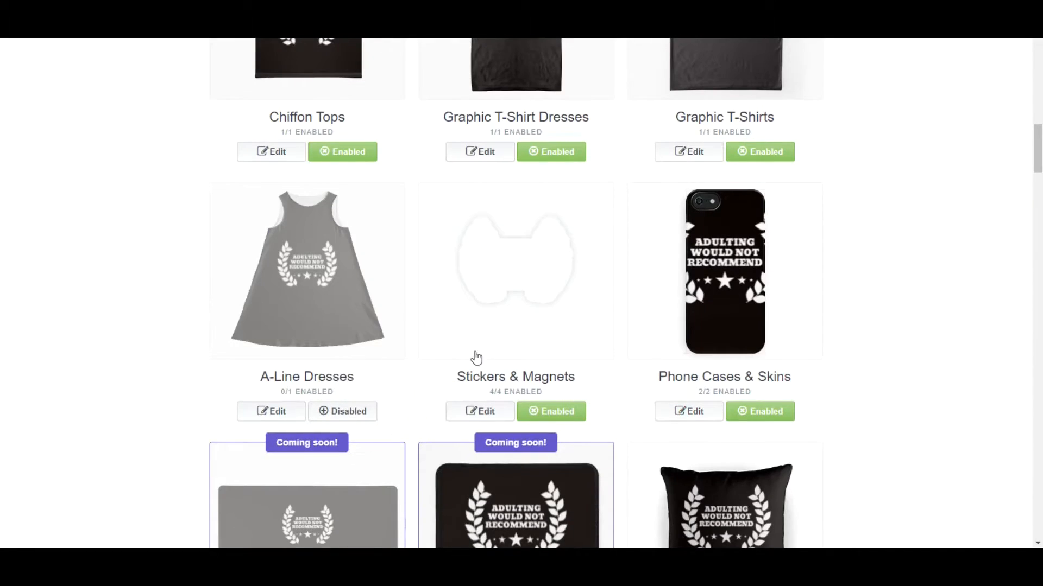
left_click(539, 412)
left_click(560, 418)
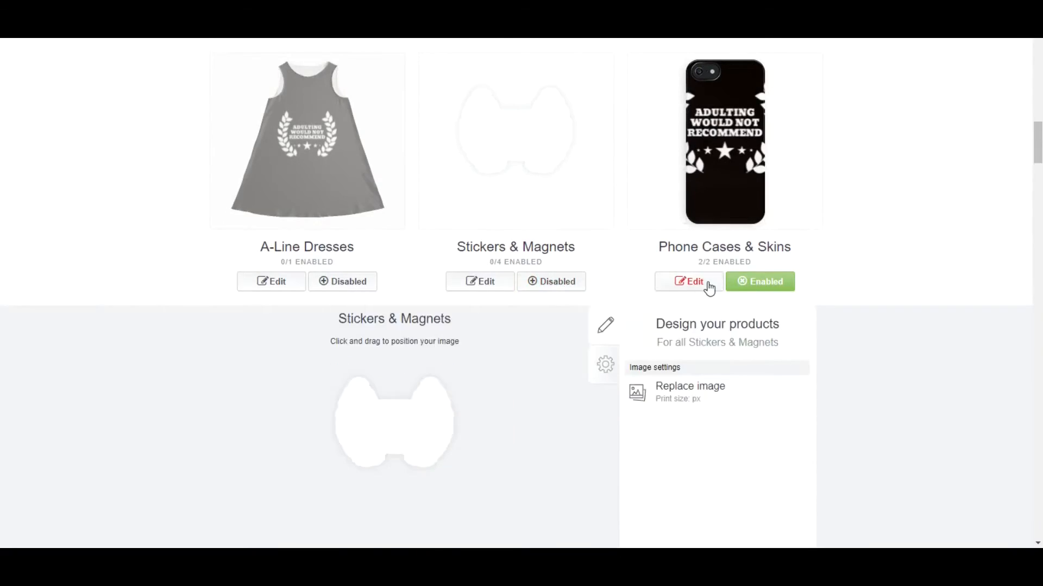
Step: Check the design settings of Phone Cases & Skins and Mouse Pads
left_click(709, 288)
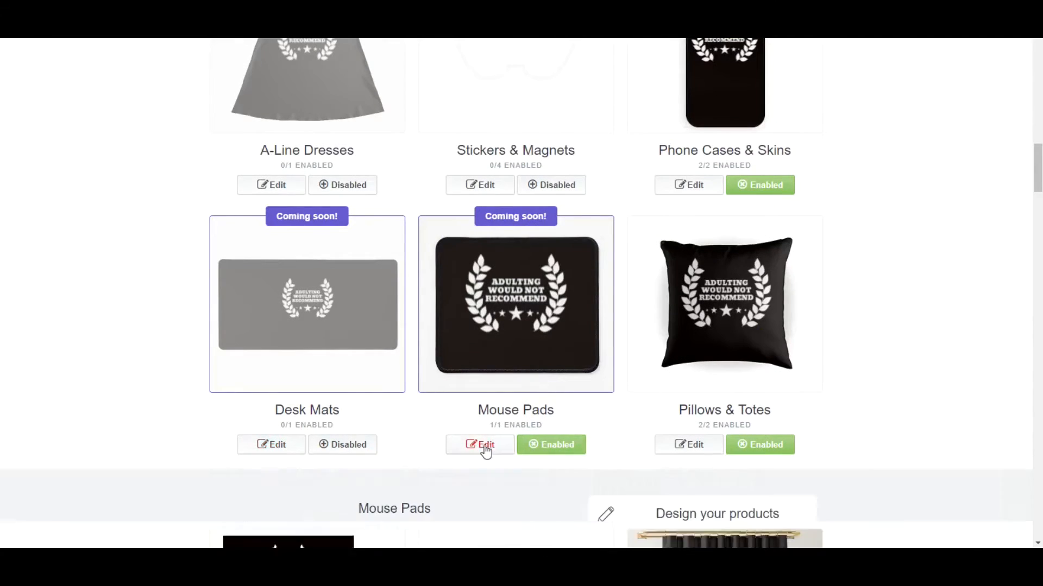
left_click(481, 444)
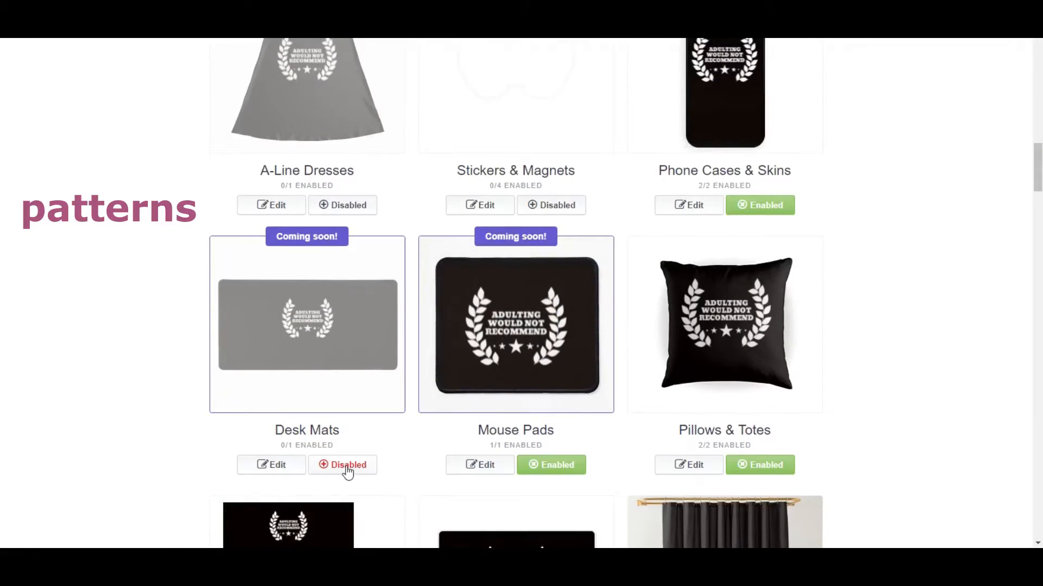
Step: Enable Desk Mats and arrange its design in an Offset grid pattern
left_click(348, 467)
left_click(271, 469)
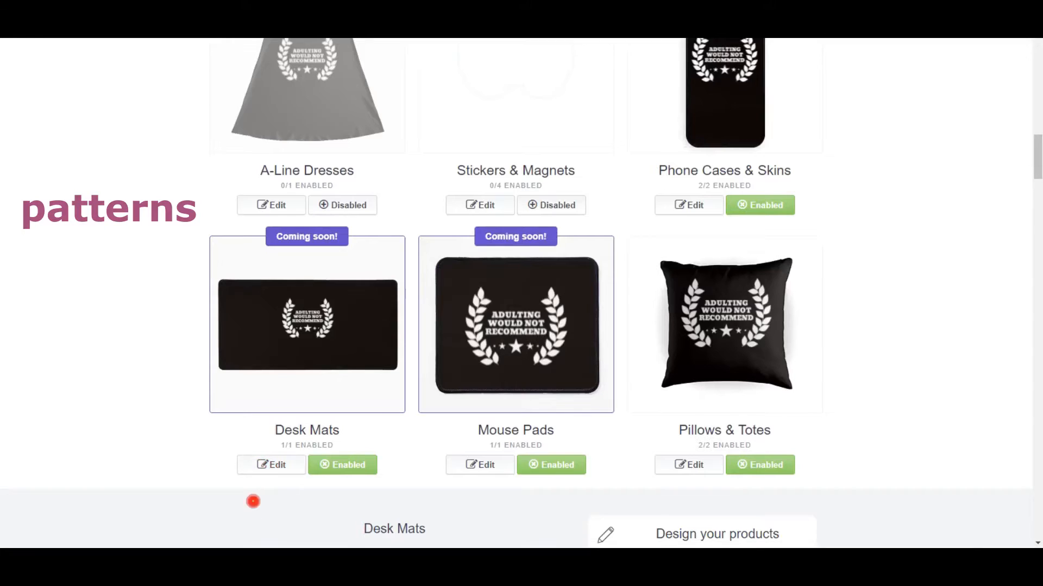
left_click_drag(1040, 156, 1038, 187)
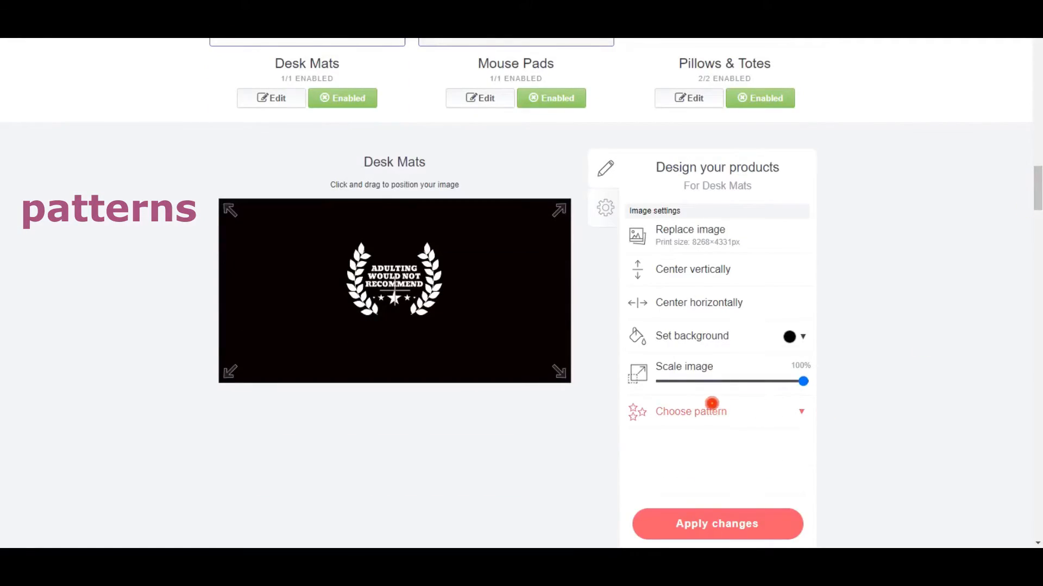
left_click(729, 412)
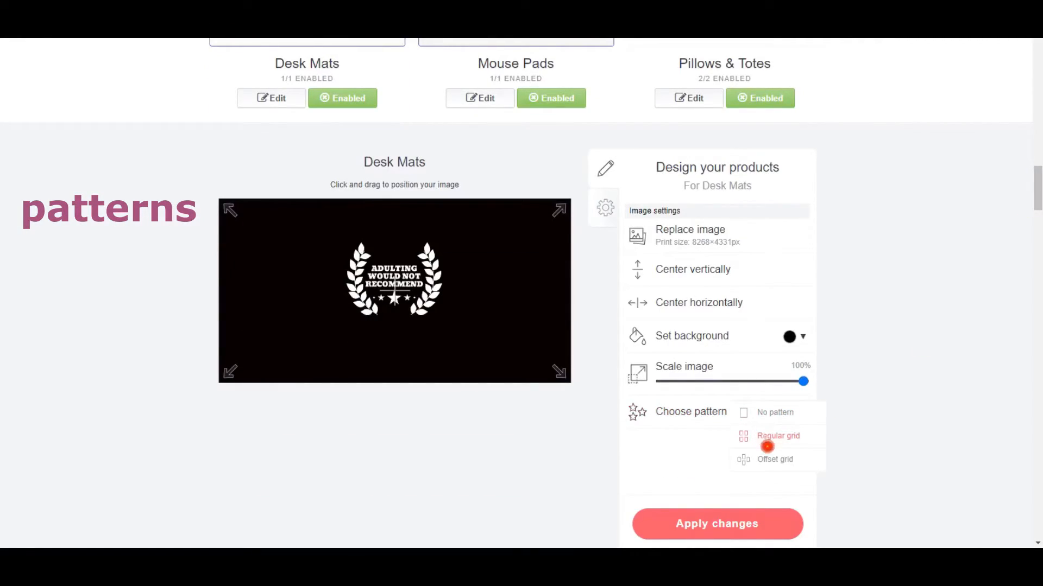
left_click(764, 462)
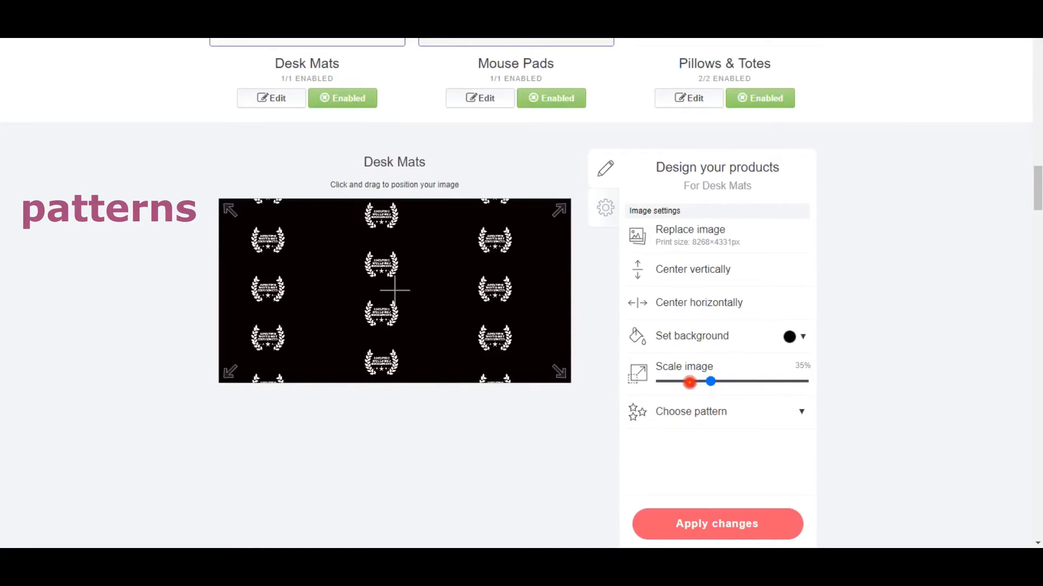
Step: Scale the Desk Mats pattern image to 24% and switch the pattern to Regular grid
left_click(687, 383)
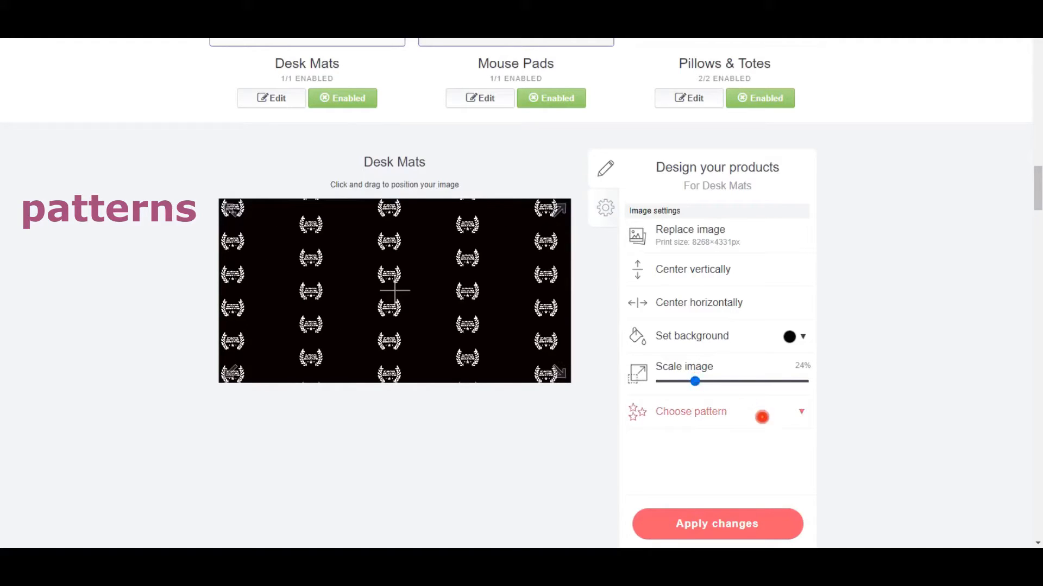
left_click(786, 412)
left_click(775, 436)
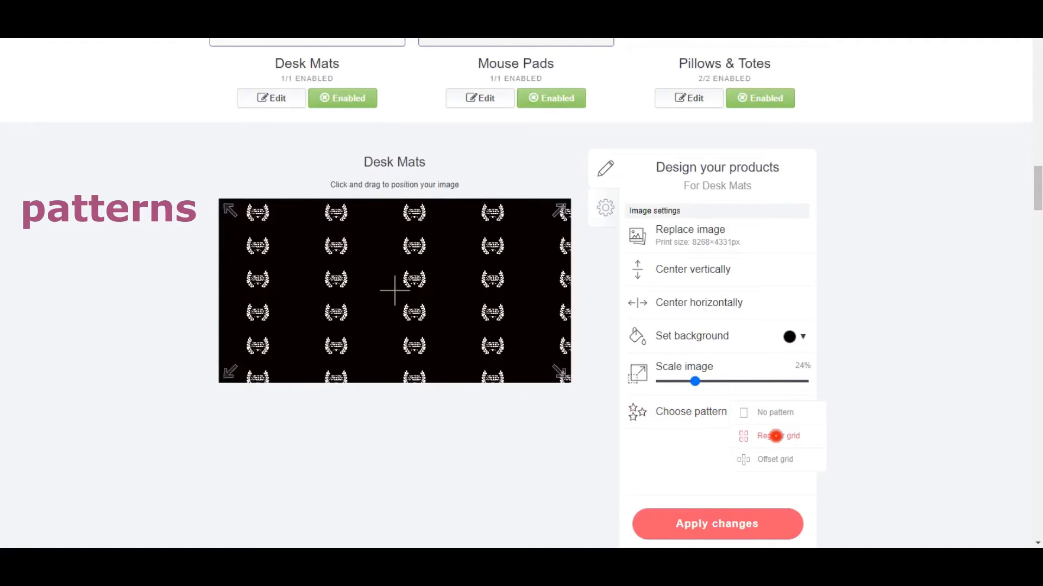
Step: Try the Offset grid on Desk Mats, settle on Regular grid with a slightly larger image scale, and apply the changes
left_click(776, 459)
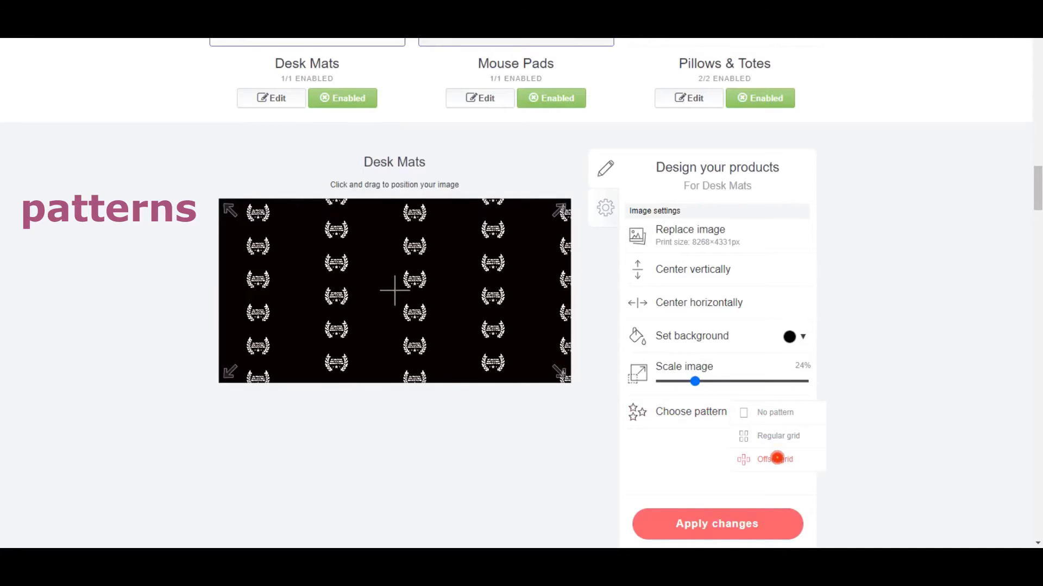
left_click(767, 434)
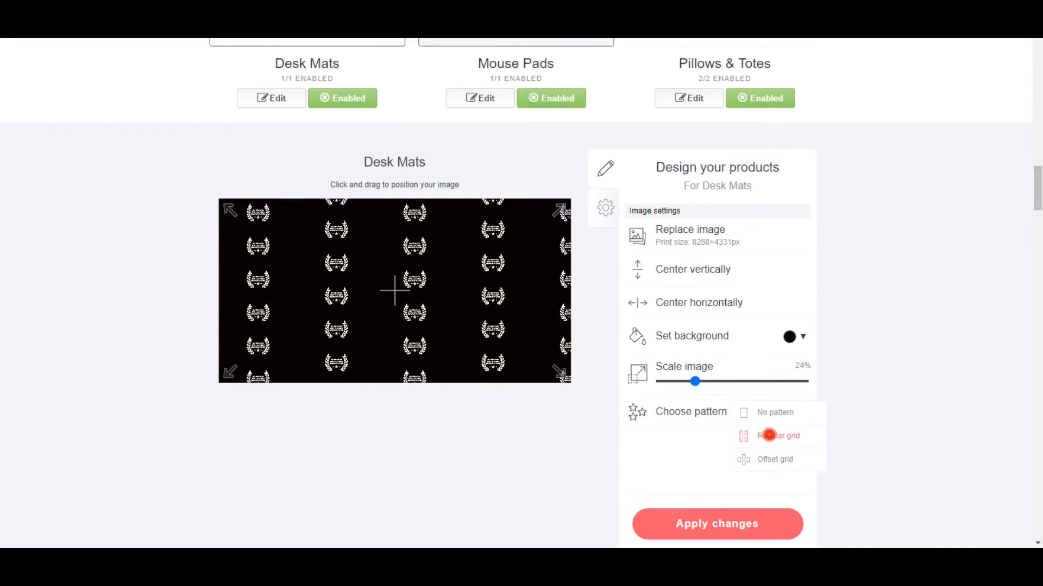
left_click_drag(695, 381, 712, 381)
left_click(721, 523)
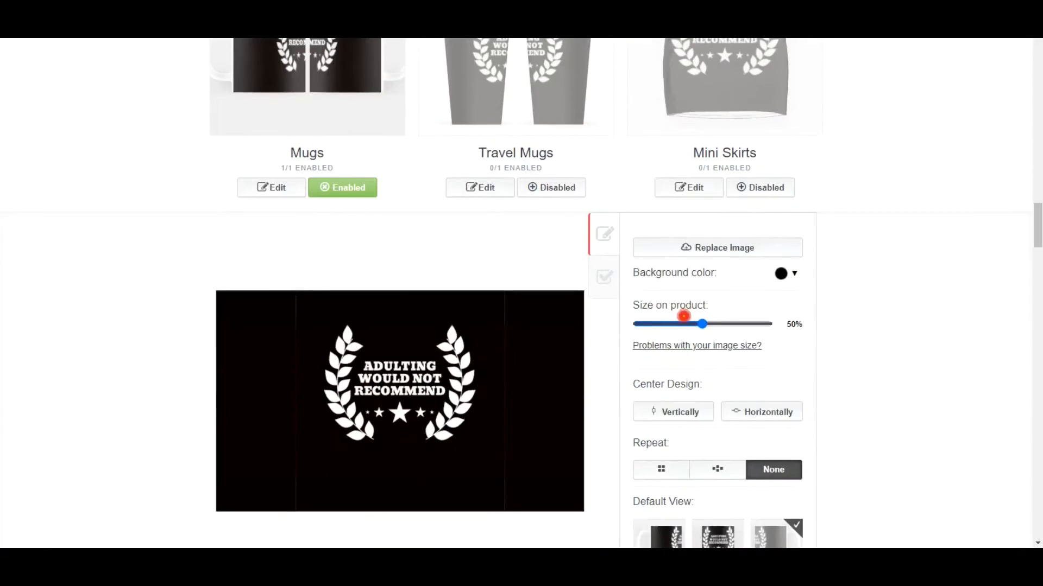
Step: Look through the remaining products and check the design settings of Pin Buttons
scroll(683, 316, "down", 5)
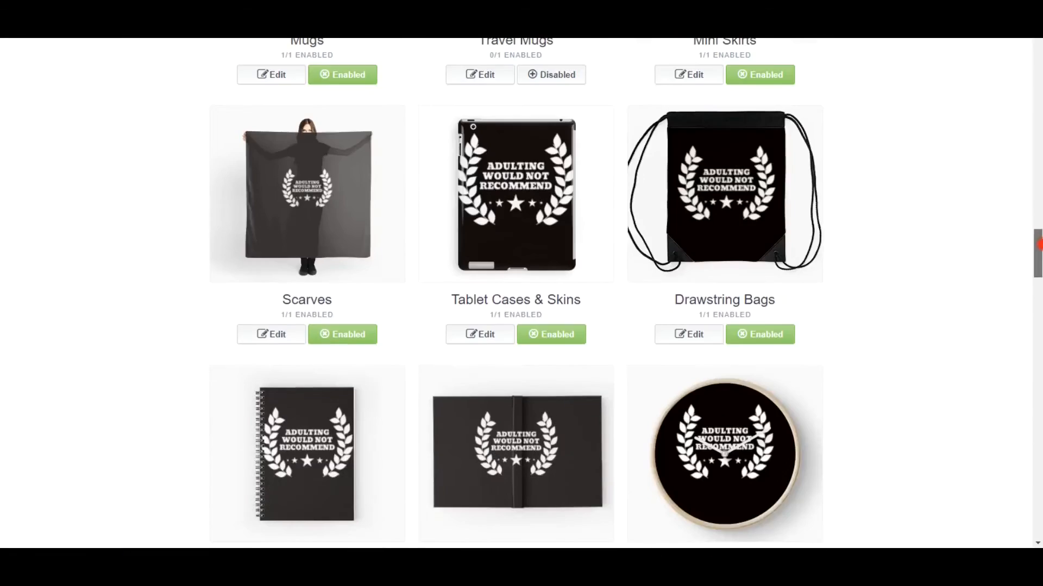
scroll(522, 293, "down", 3)
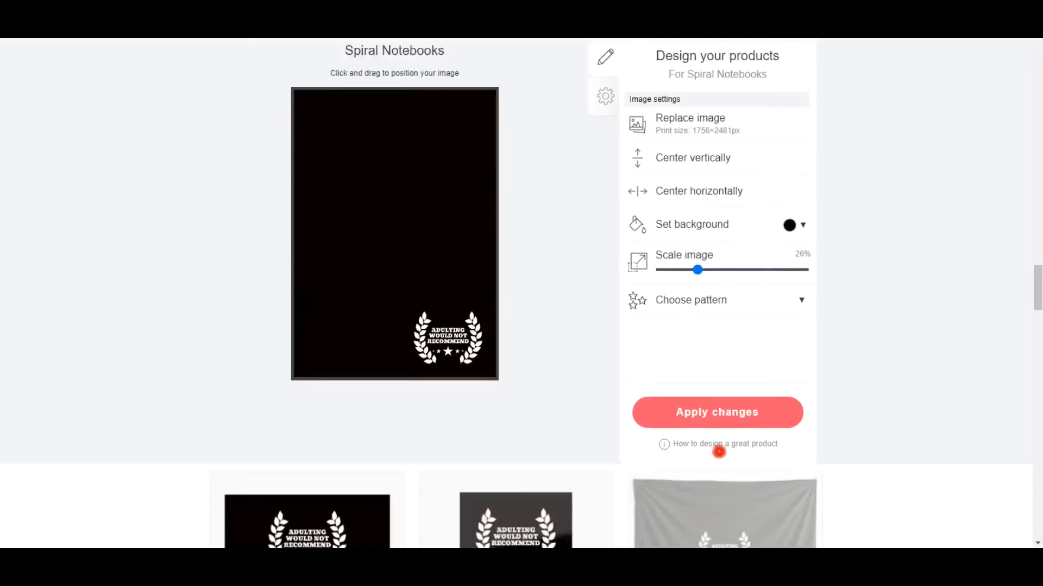
left_click(717, 412)
left_click(455, 320)
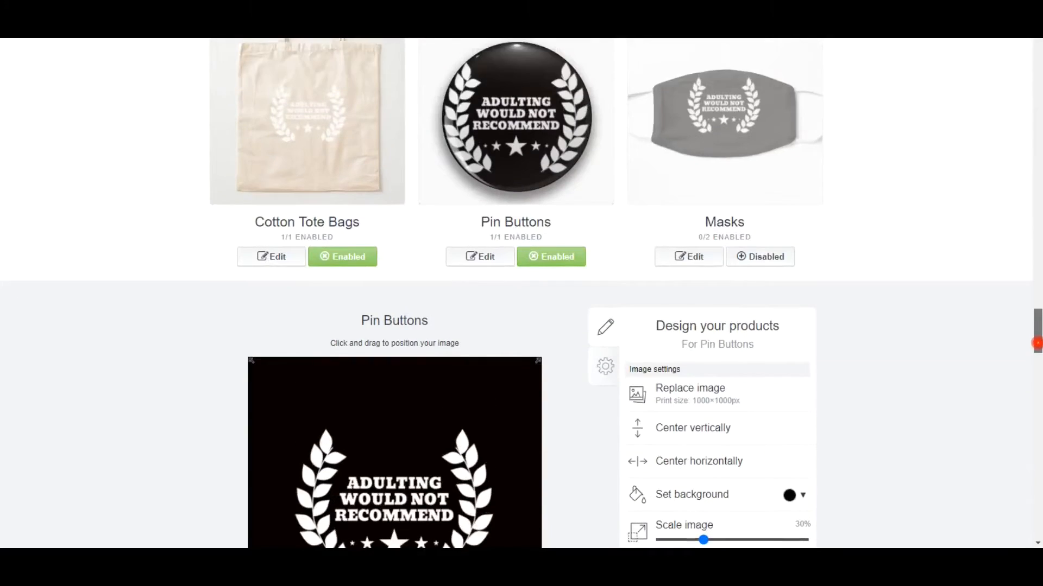
scroll(1035, 332, "down", 1)
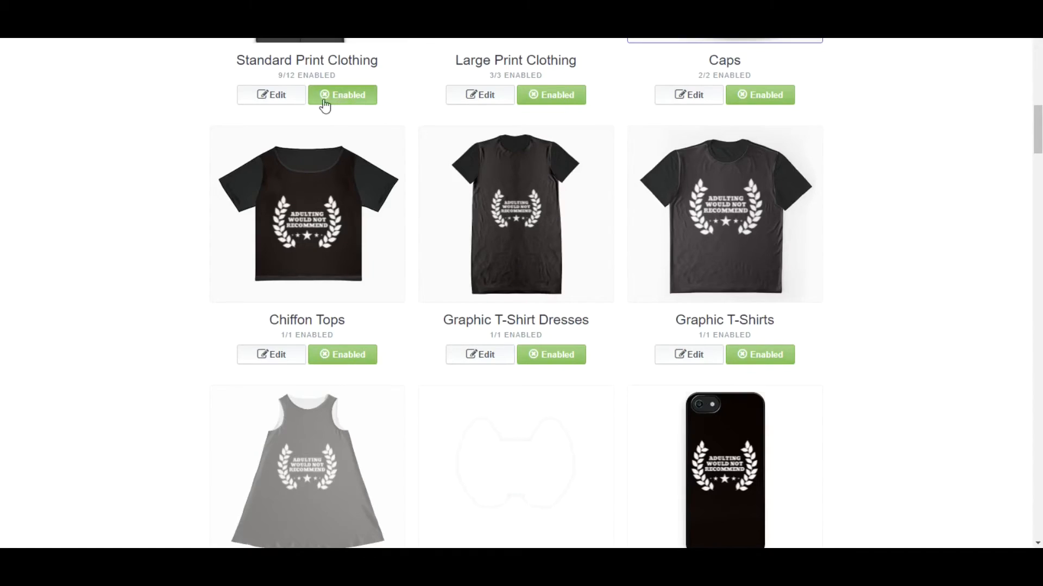
Step: Disable and re-enable Standard Print Clothing, and open its product settings
left_click(340, 102)
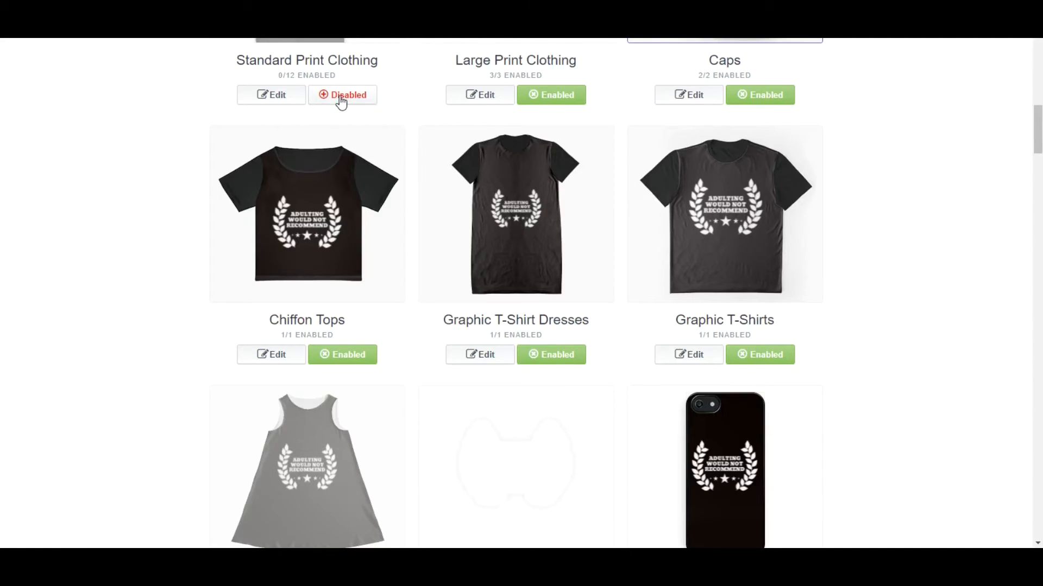
left_click(341, 102)
left_click(265, 98)
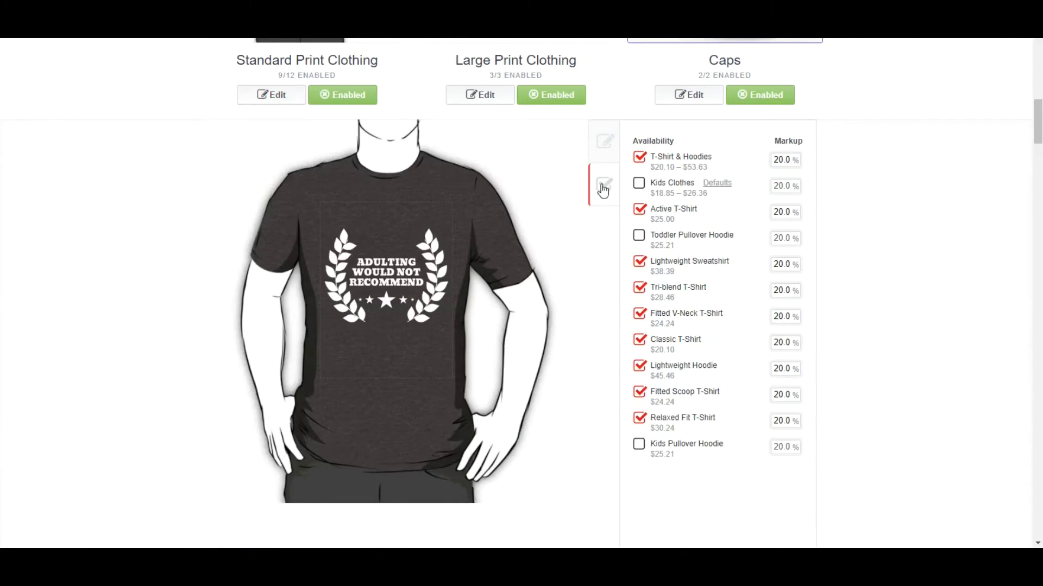
Step: Try black and orange fabric on the Essential T-Shirt, ending on the dark heather colour
left_click(598, 144)
left_click(694, 267)
left_click(642, 283)
left_click(788, 285)
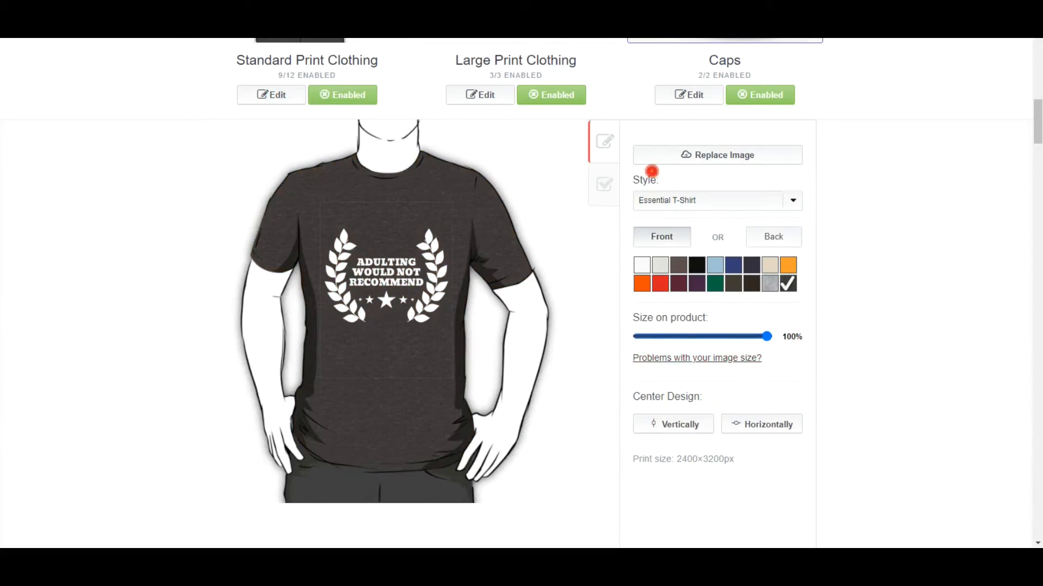
scroll(747, 303, "down", 8)
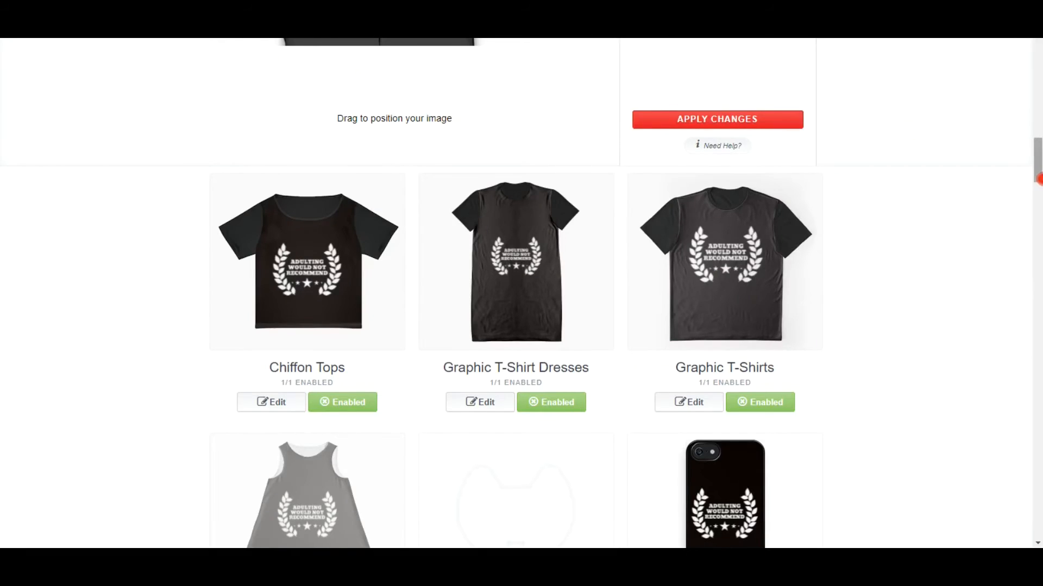
scroll(1038, 179, "up", 8)
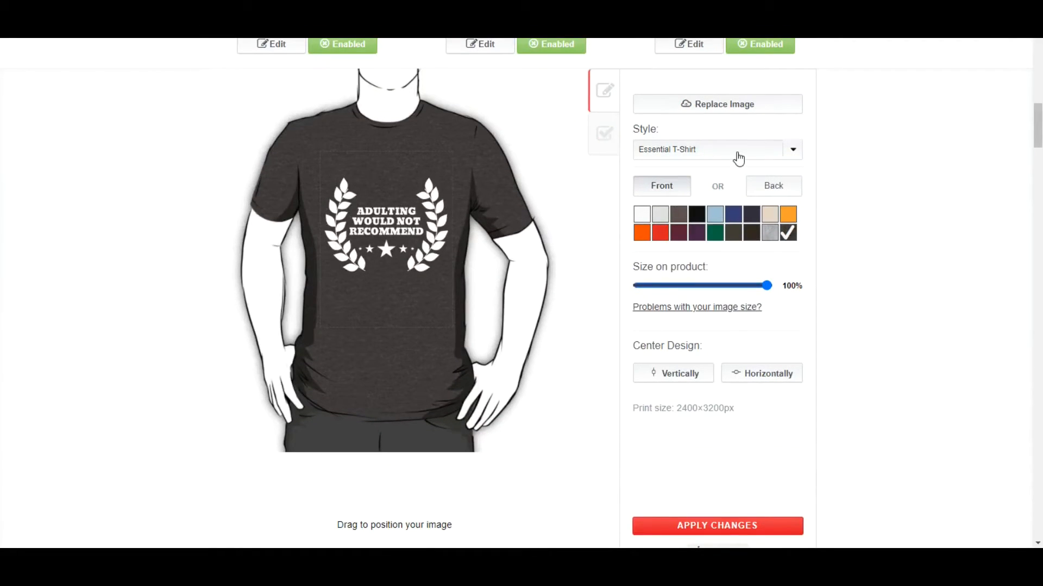
Step: Set the Standard Print Clothing style to Hoodie (Pullover) in black and apply the changes
left_click(732, 158)
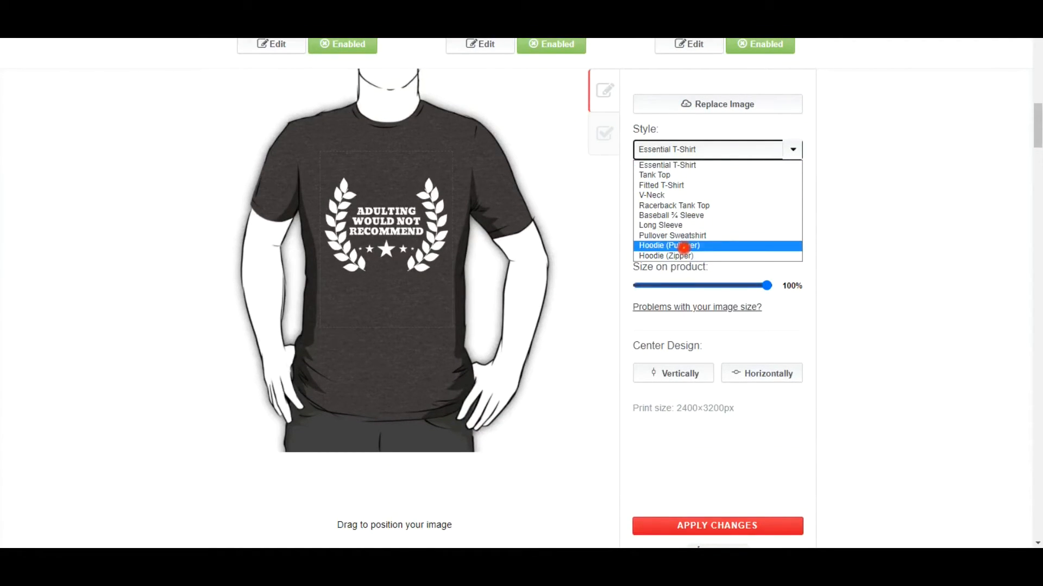
left_click(684, 248)
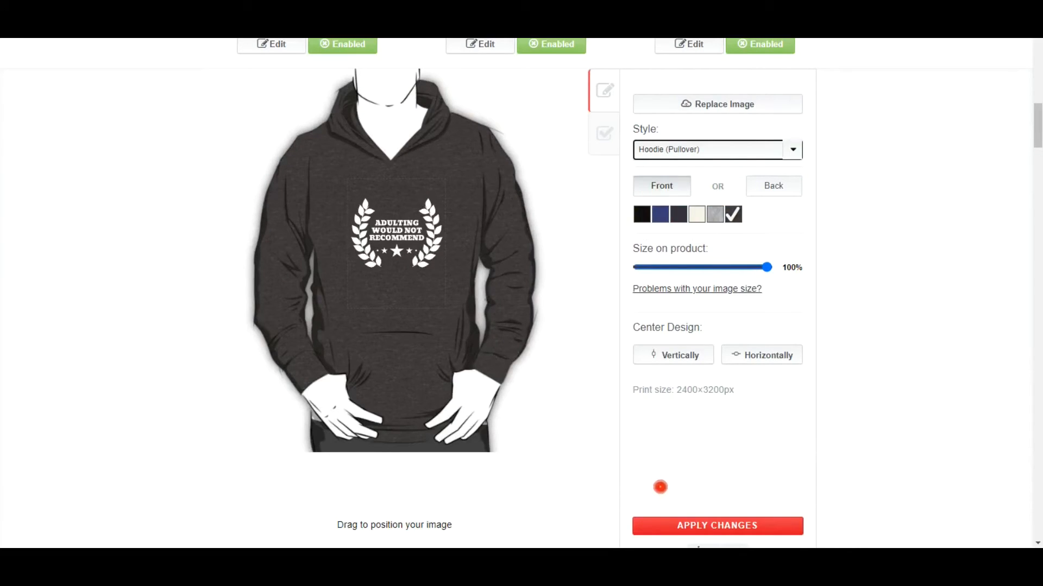
left_click(641, 214)
left_click(699, 525)
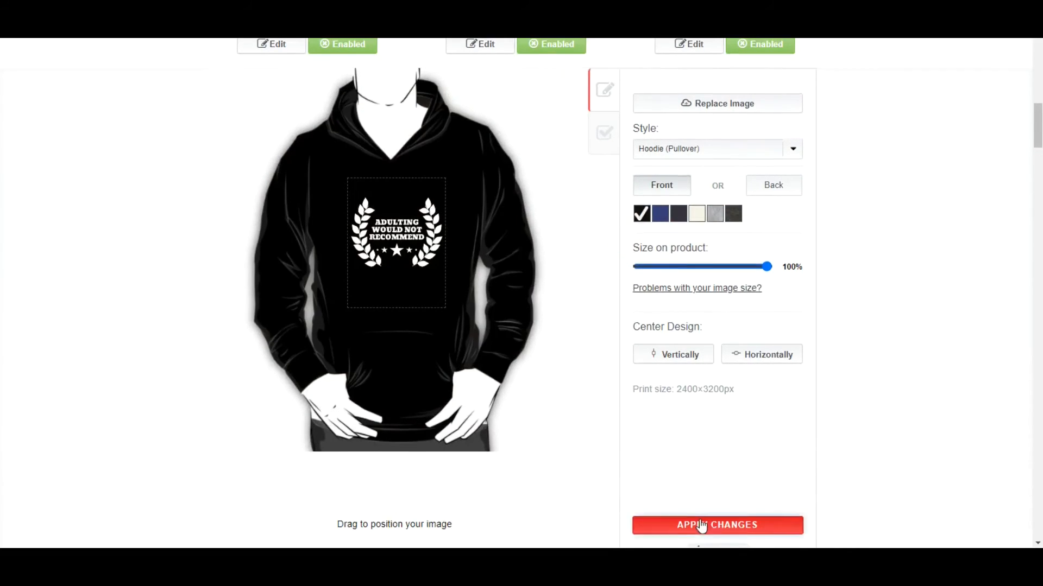
Step: Check the design settings of Water Bottles and look through the products that follow
left_click_drag(1038, 133, 1039, 327)
left_click(490, 311)
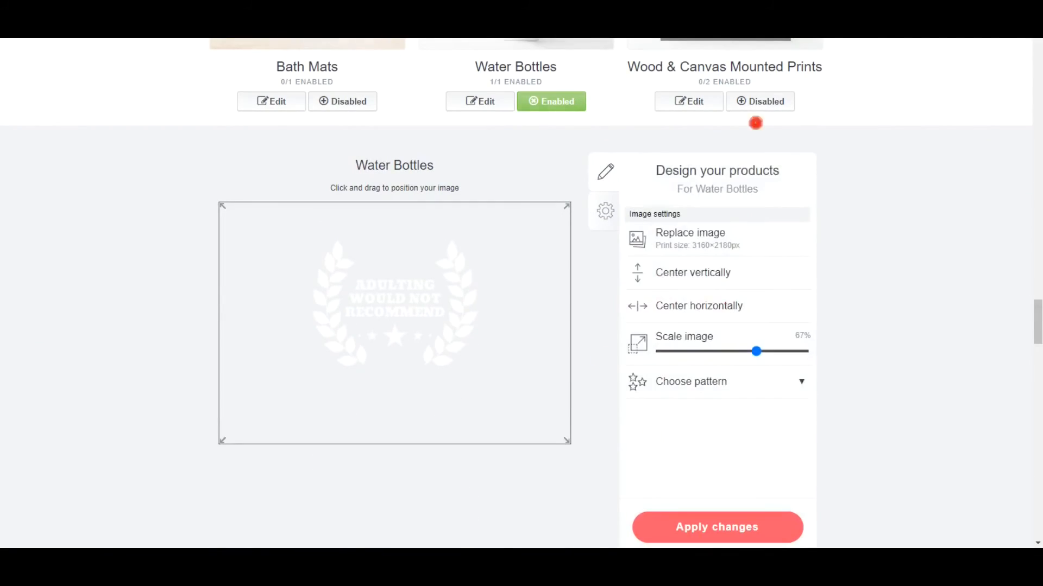
scroll(652, 437, "down", 18)
left_click(480, 374)
left_click(716, 480)
scroll(522, 271, "down", 5)
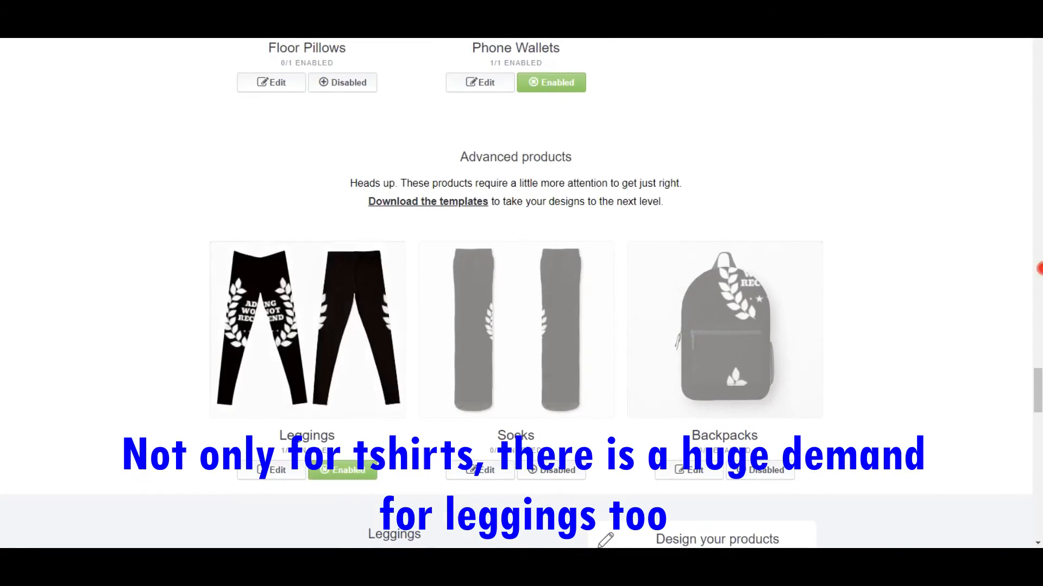
Step: Arrange the Leggings design in a grid pattern, scale the image to 12% and apply the changes
left_click(272, 468)
left_click(801, 271)
left_click(788, 296)
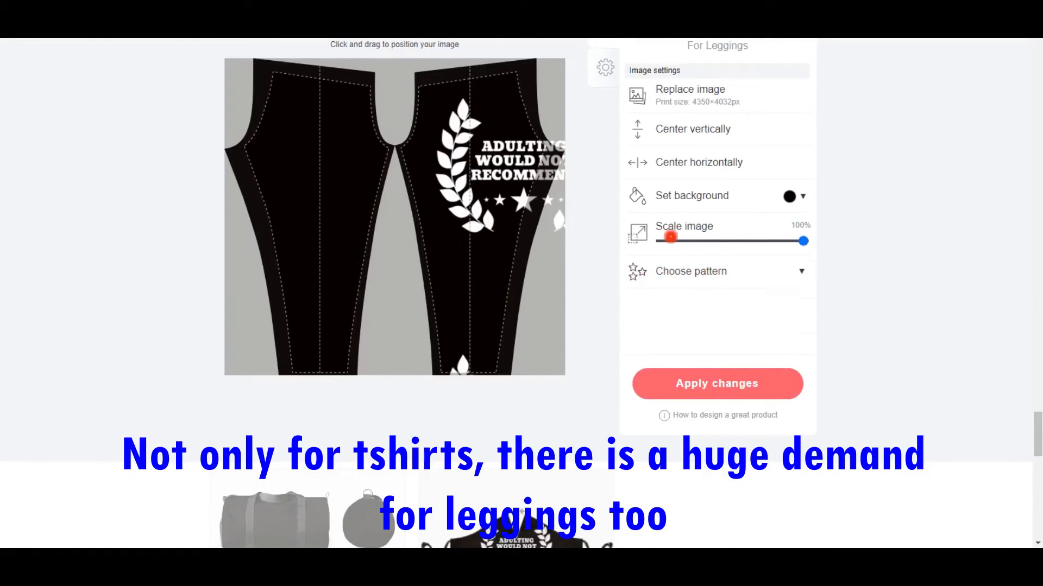
left_click(677, 241)
left_click_drag(679, 242, 680, 240)
left_click(715, 382)
scroll(288, 283, "up", 5)
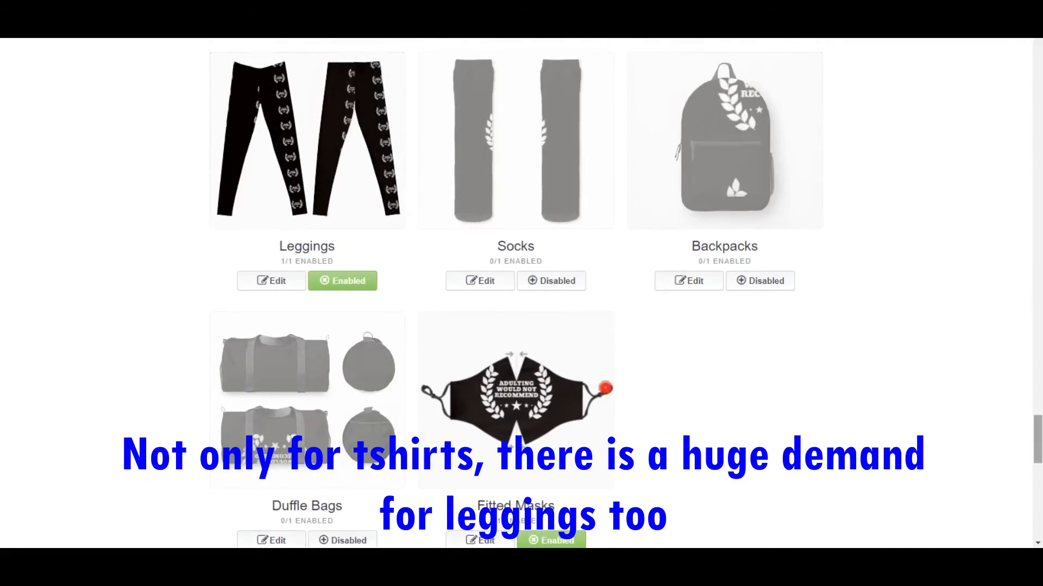
Step: Set the Leggings pattern to Offset grid, enlarge and reposition the image slightly, and apply the changes
left_click(286, 282)
left_click_drag(1037, 407, 1037, 422)
left_click(767, 408)
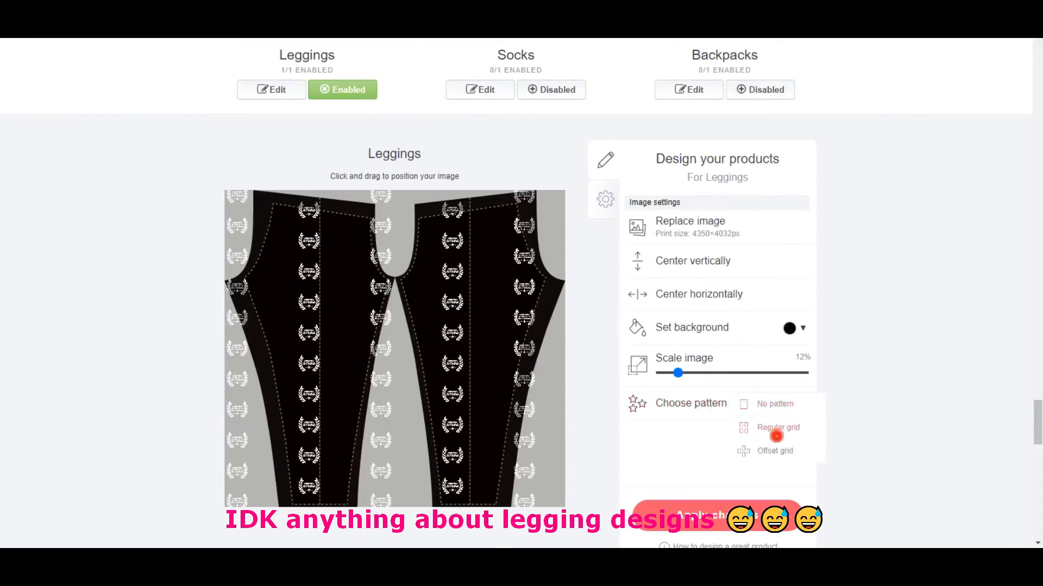
left_click(780, 448)
mouse_move(678, 373)
left_mouse_down()
mouse_move(717, 373)
mouse_move(689, 373)
left_mouse_up()
left_click(792, 408)
left_click(783, 405)
left_click_drag(397, 342, 502, 285)
left_click(716, 515)
scroll(547, 420, "up", 1)
Step: Choose Design & Illustration as the media, mark the work as not mature content and confirm the right to sell it
scroll(546, 420, "down", 4)
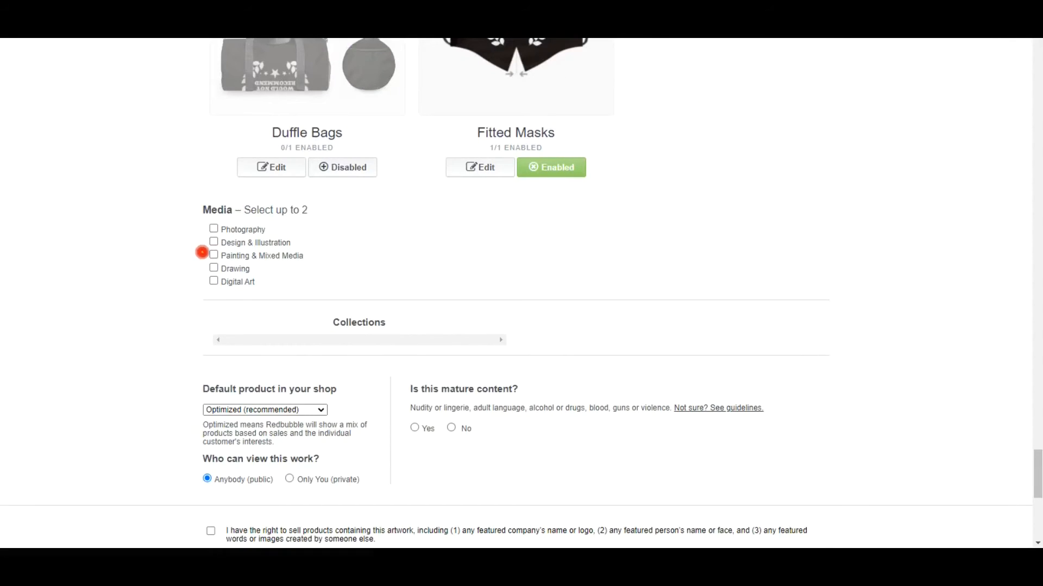
left_click(212, 242)
left_click_drag(1037, 459, 1038, 467)
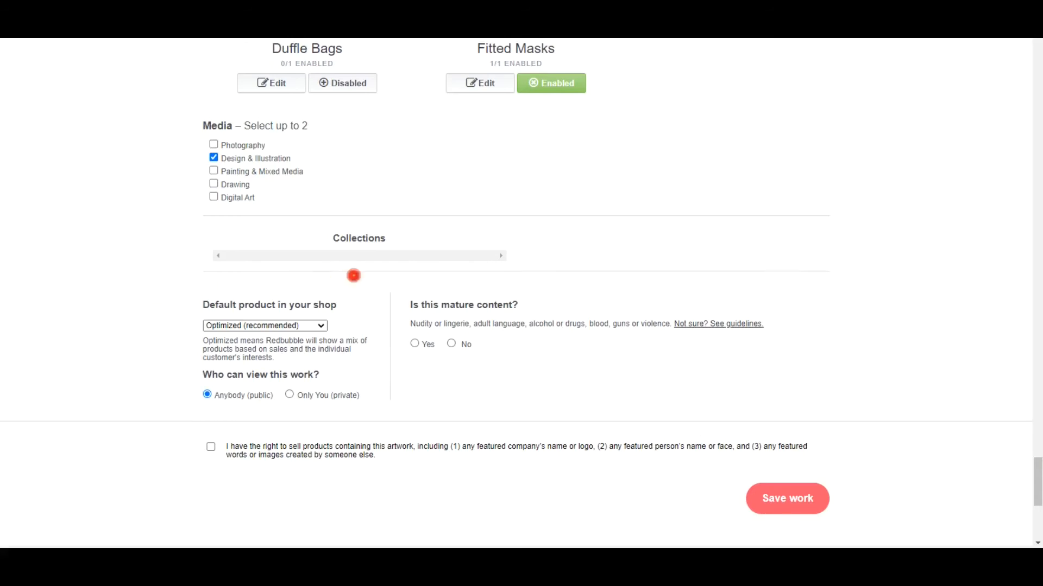
left_click(451, 343)
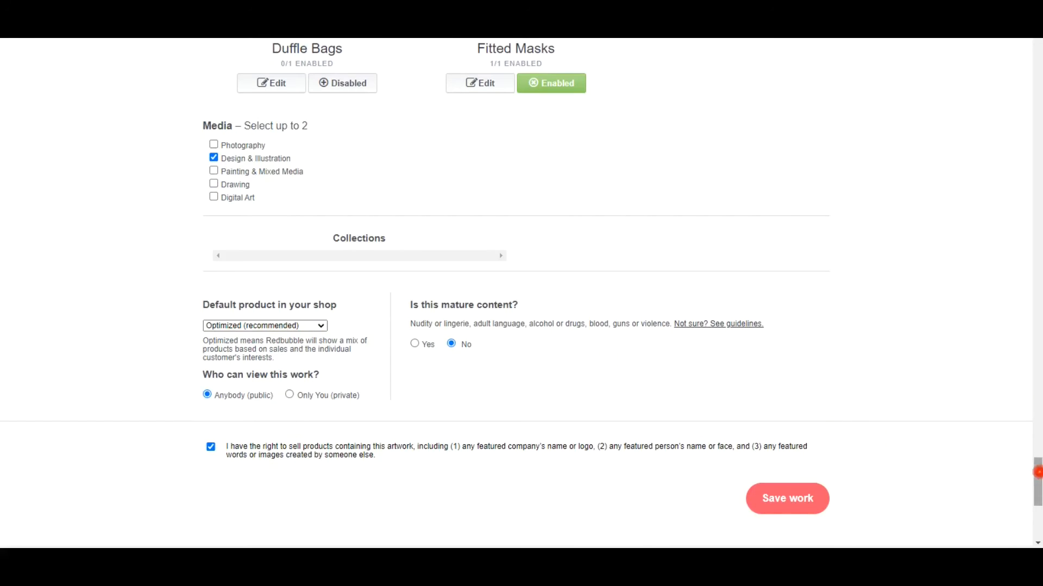
Step: Save the new work and check its processing progress
scroll(869, 493, "down", 1)
left_click(784, 432)
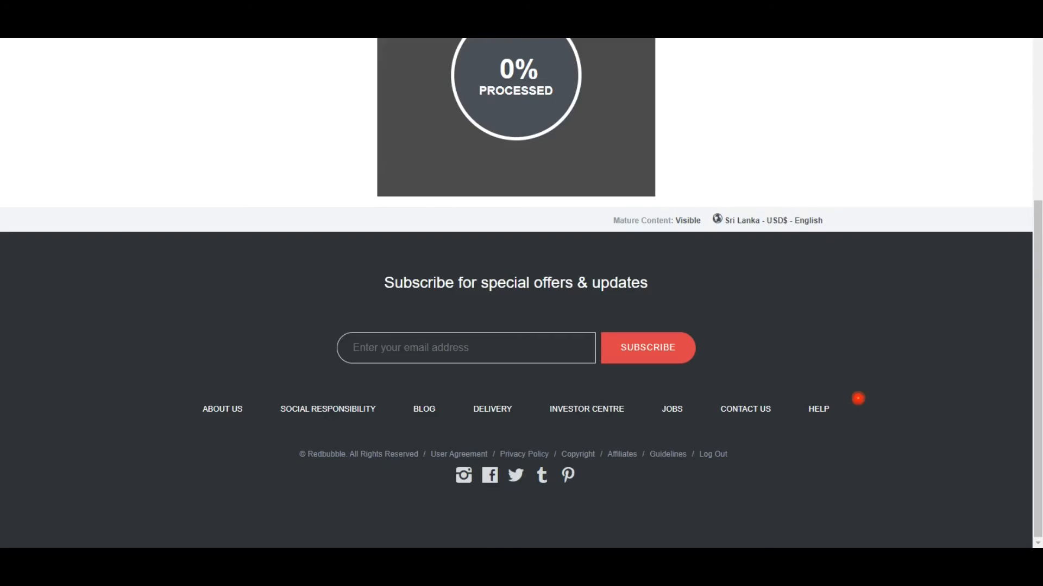
scroll(1038, 264, "up", 3)
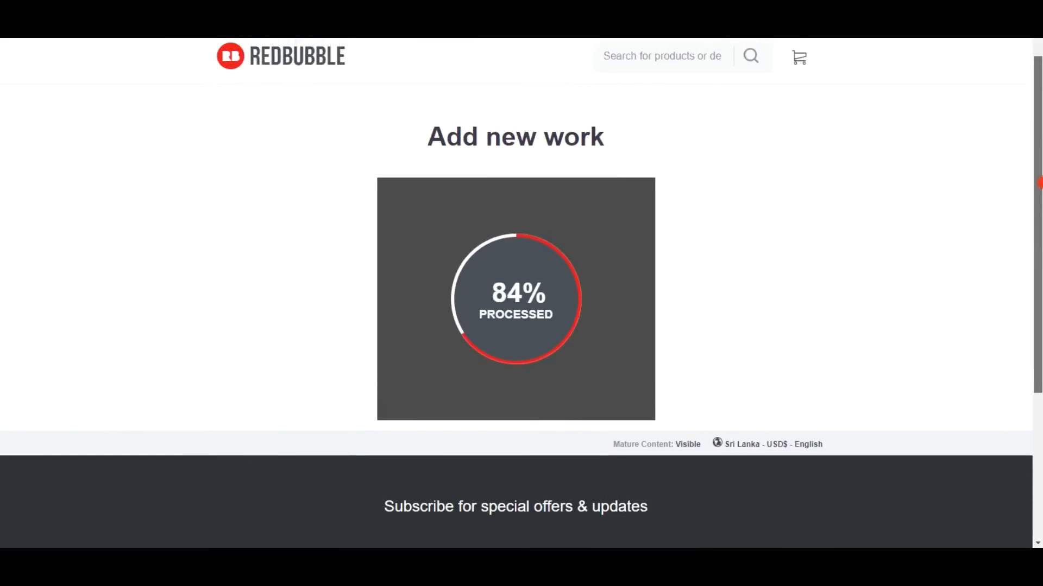